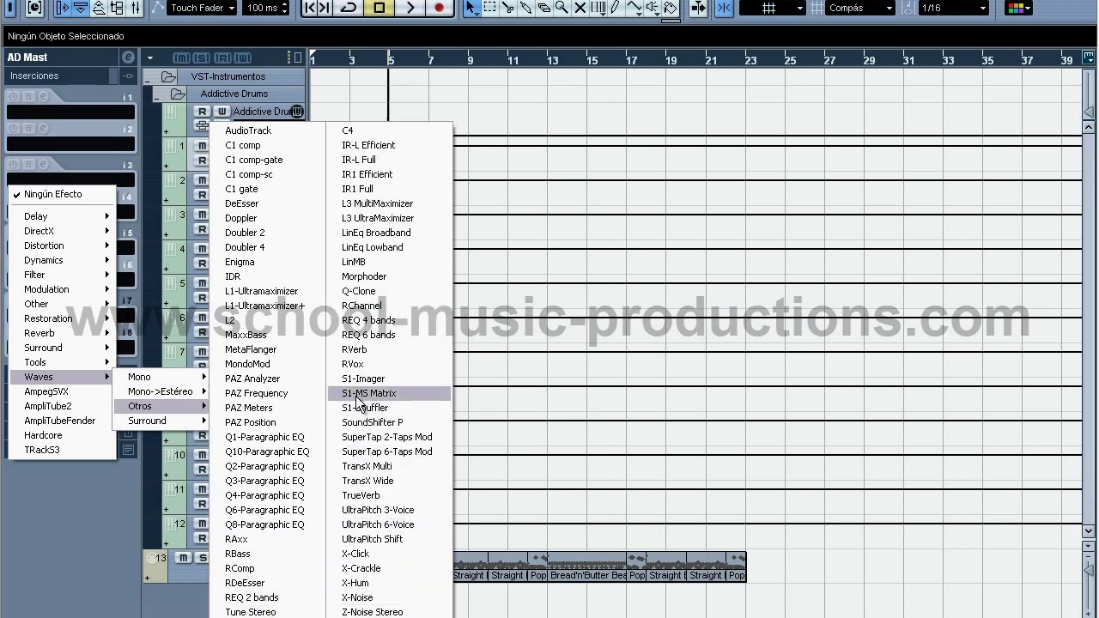
- Insert the Waves REQ 6 bands equalizer in insert slot 3 of AD Mast and play the drums to check its level meters
{"action": "left_click", "coordinate": [377, 339]}
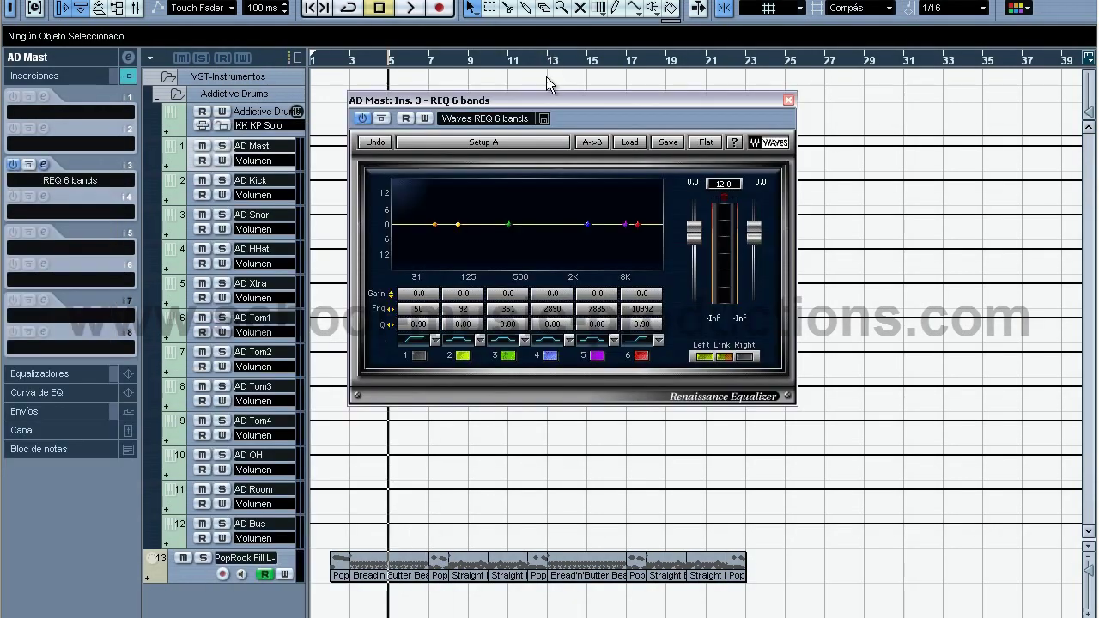
{"action": "left_click_drag", "start_coordinate": [539, 92], "coordinate": [505, 127]}
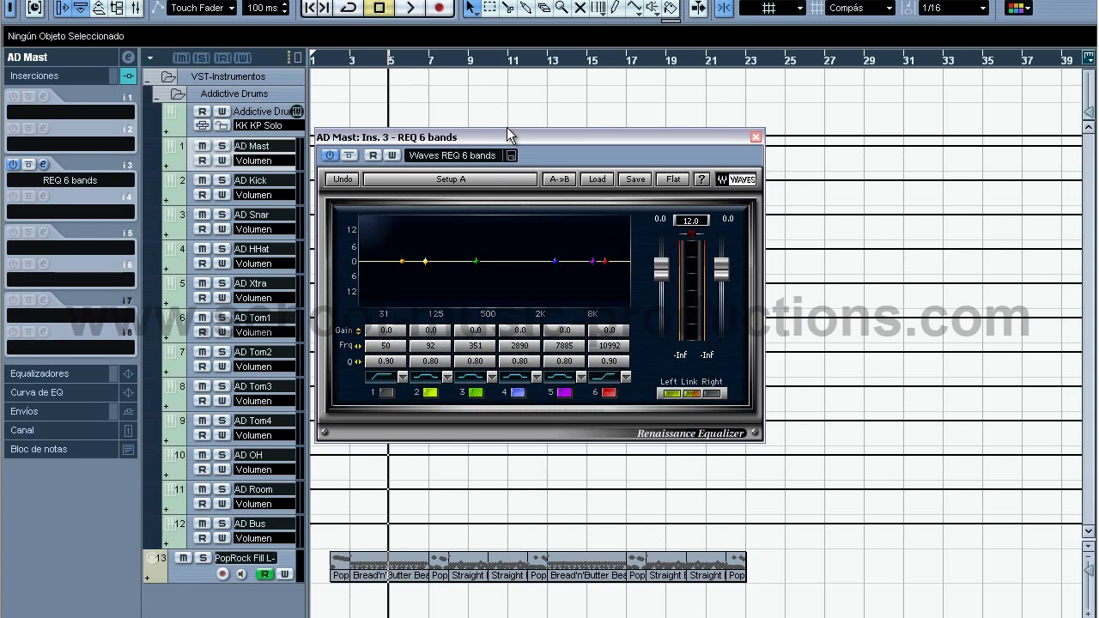
{"action": "left_click_drag", "start_coordinate": [506, 131], "coordinate": [507, 155]}
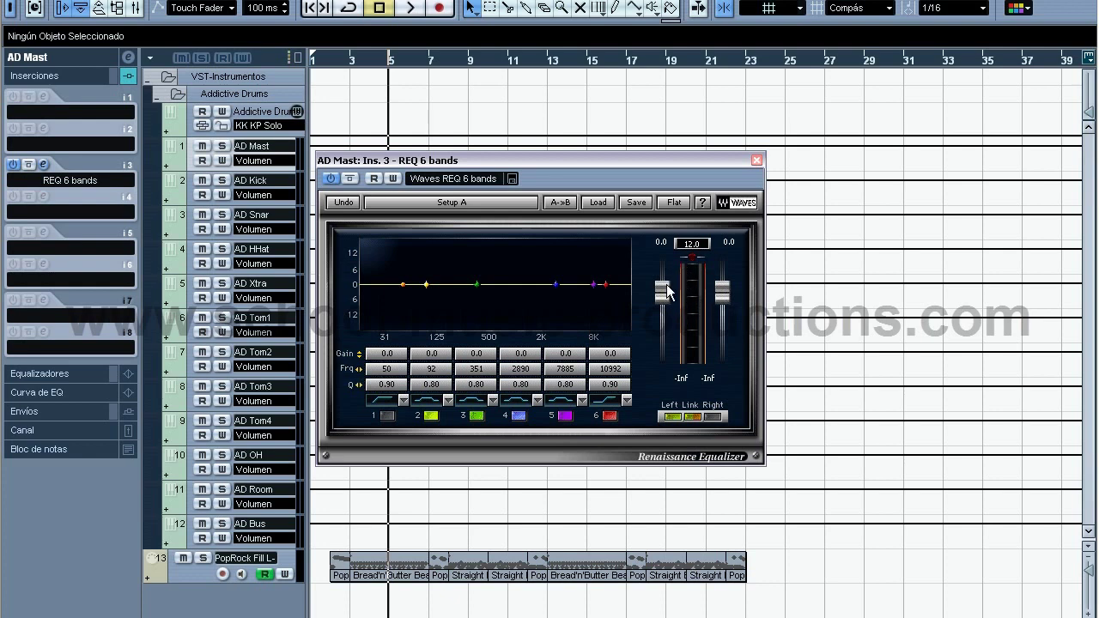
{"action": "key", "text": "space"}
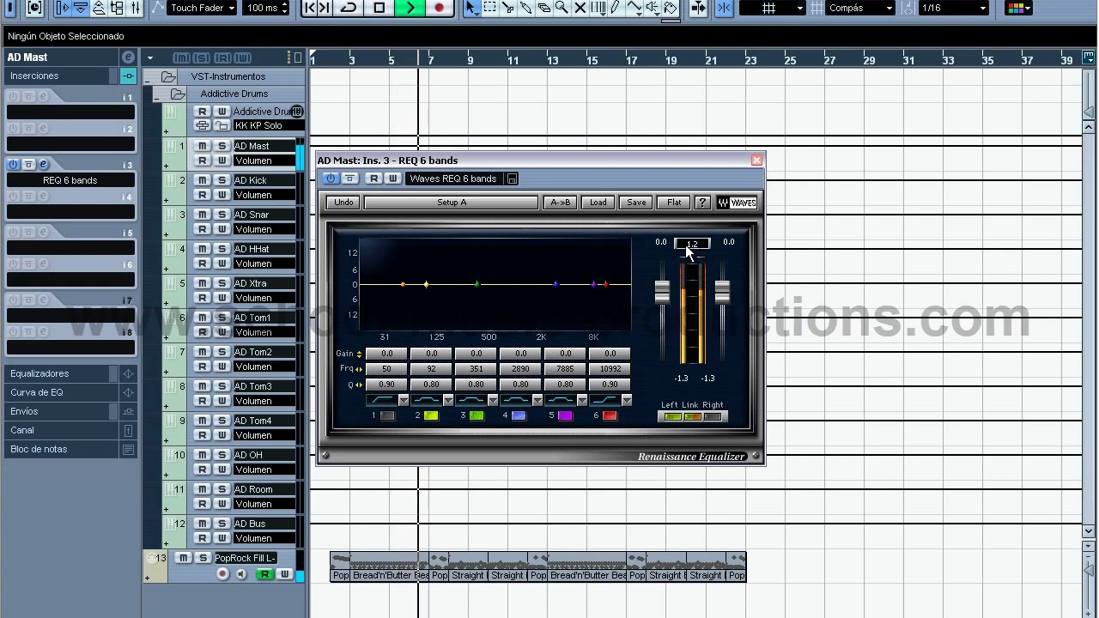
{"action": "key", "text": "space"}
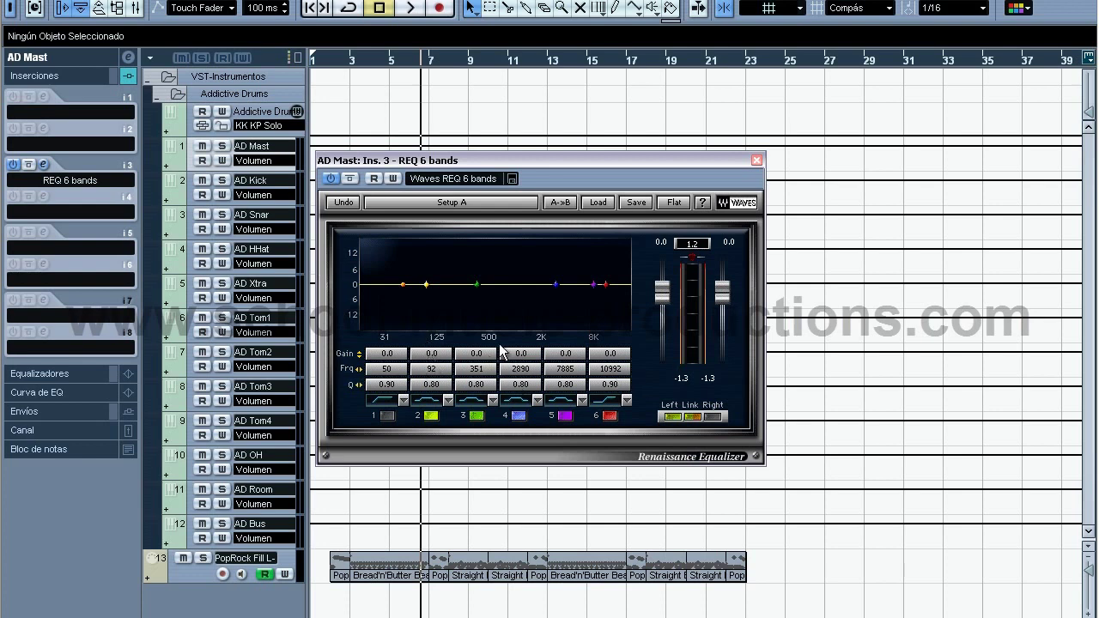
- Enable equalizer band 1 as a Hi-Pass filter and set its Q to 1.41
{"action": "left_click", "coordinate": [403, 401]}
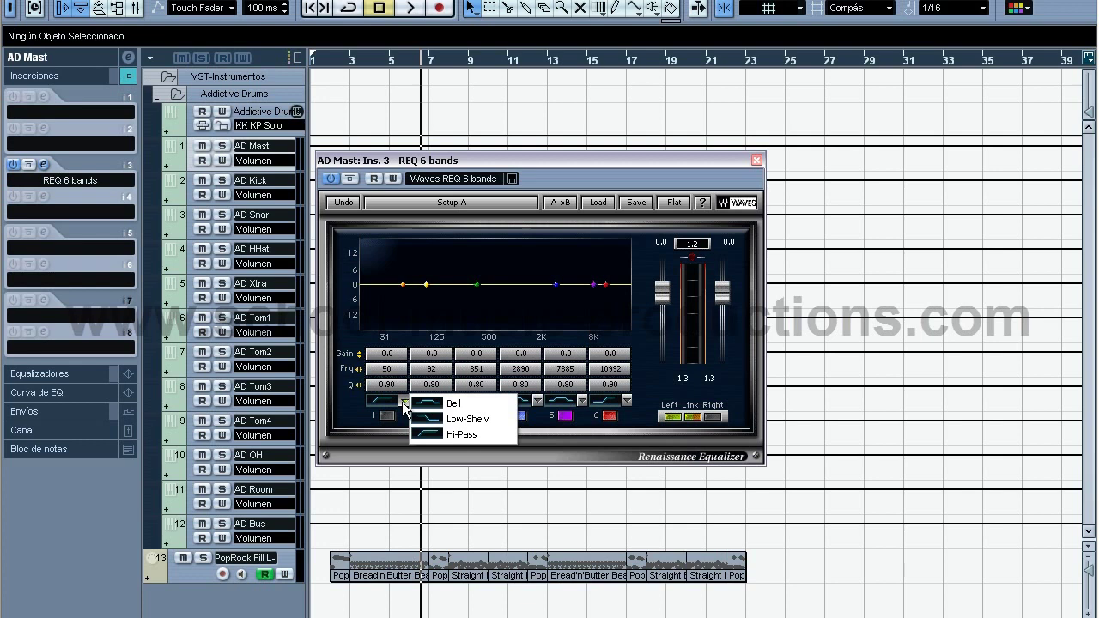
{"action": "left_click", "coordinate": [444, 434]}
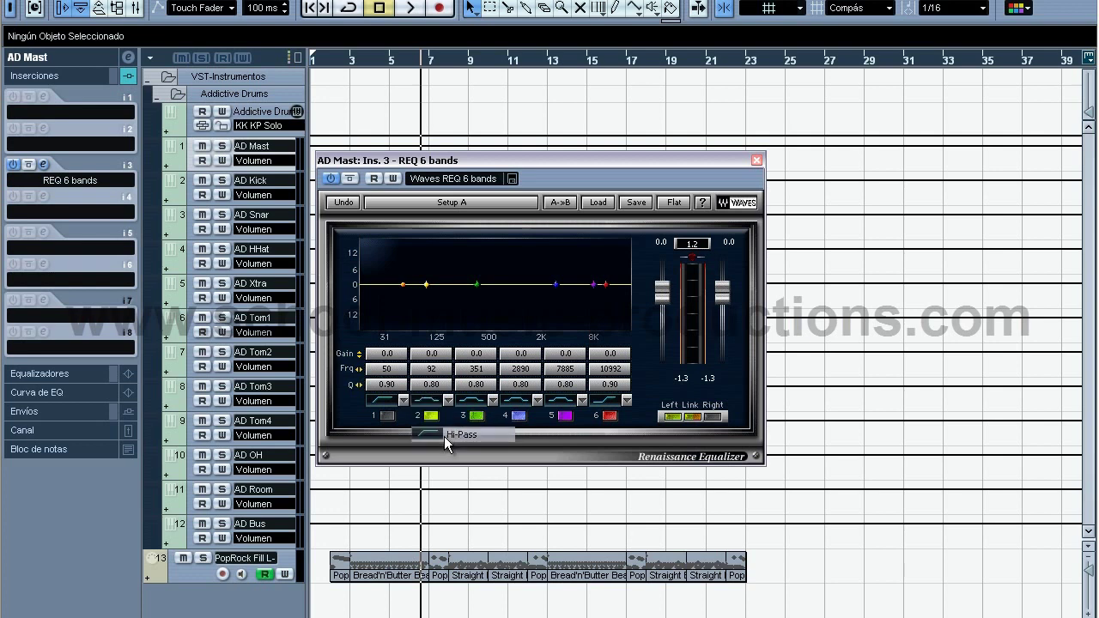
{"action": "left_click", "coordinate": [384, 416]}
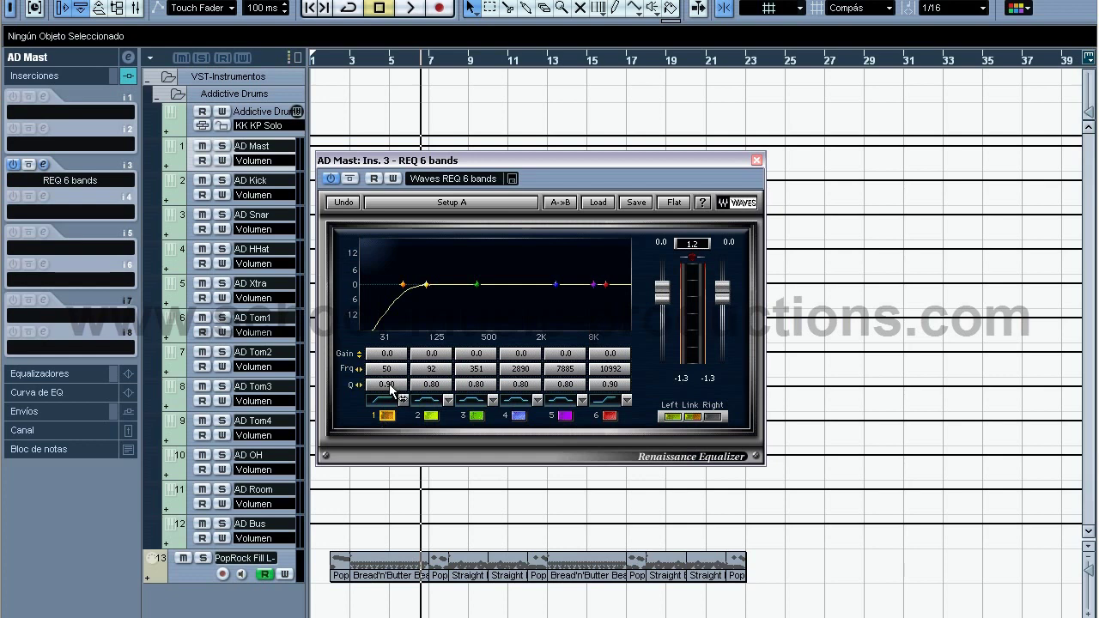
{"action": "left_click_drag", "start_coordinate": [391, 388], "coordinate": [473, 397]}
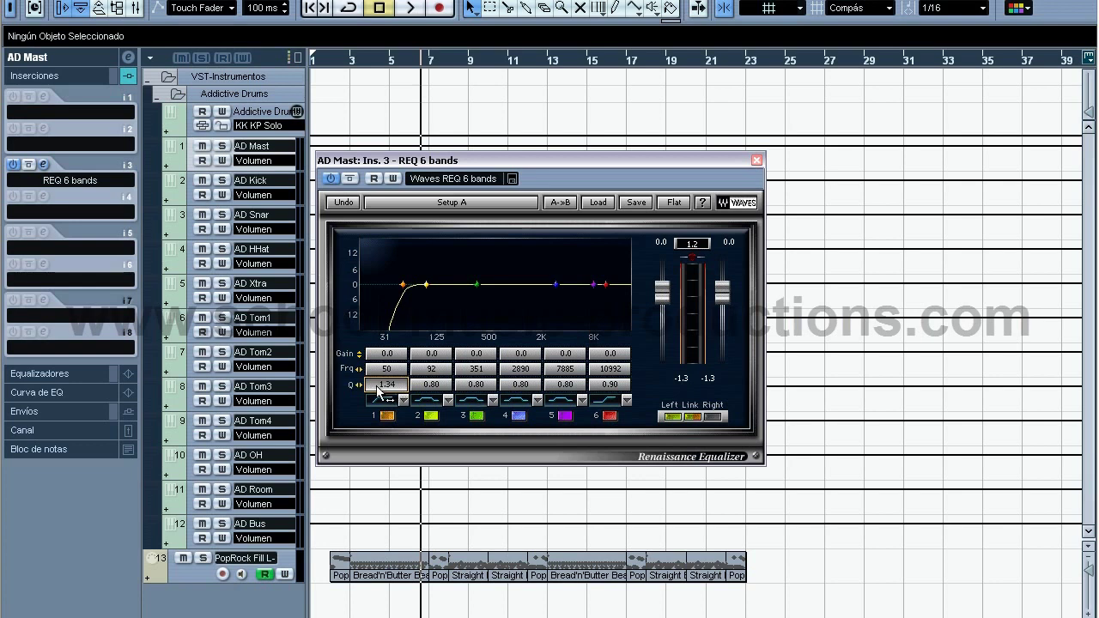
{"action": "mouse_move", "coordinate": [386, 388]}
{"action": "left_mouse_down"}
{"action": "mouse_move", "coordinate": [323, 384]}
{"action": "mouse_move", "coordinate": [384, 386]}
{"action": "left_mouse_up"}
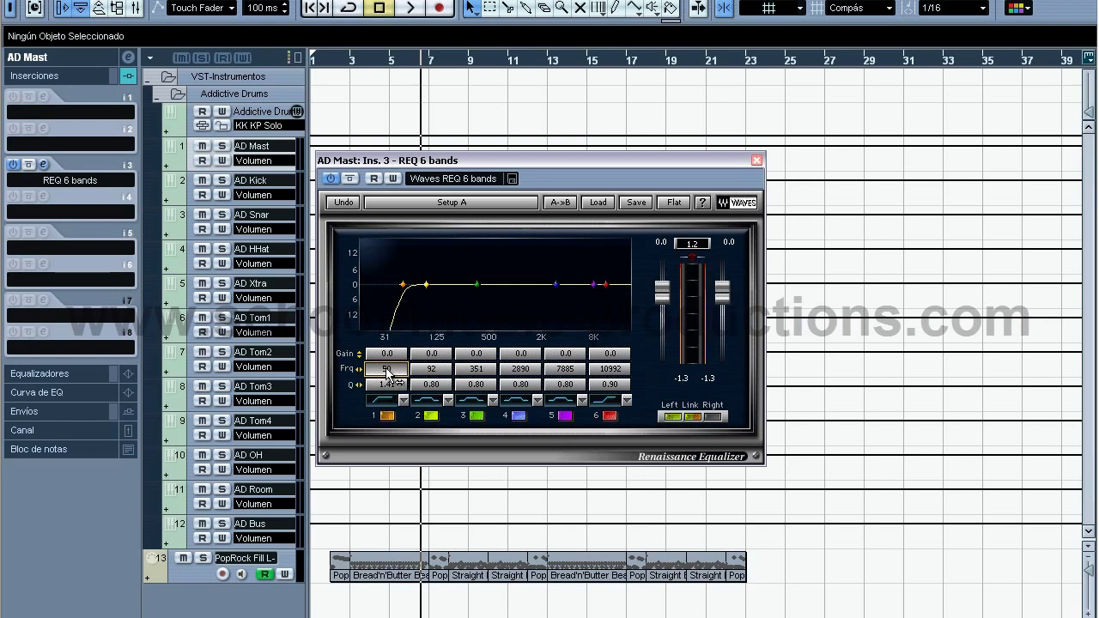
- Sweep band 1's Hi-Pass frequency up to about 1015 Hz and back to 50 Hz while listening to the drums
{"action": "left_click_drag", "start_coordinate": [386, 353], "coordinate": [467, 369]}
{"action": "left_click_drag", "start_coordinate": [393, 383], "coordinate": [417, 369]}
{"action": "key", "text": "space"}
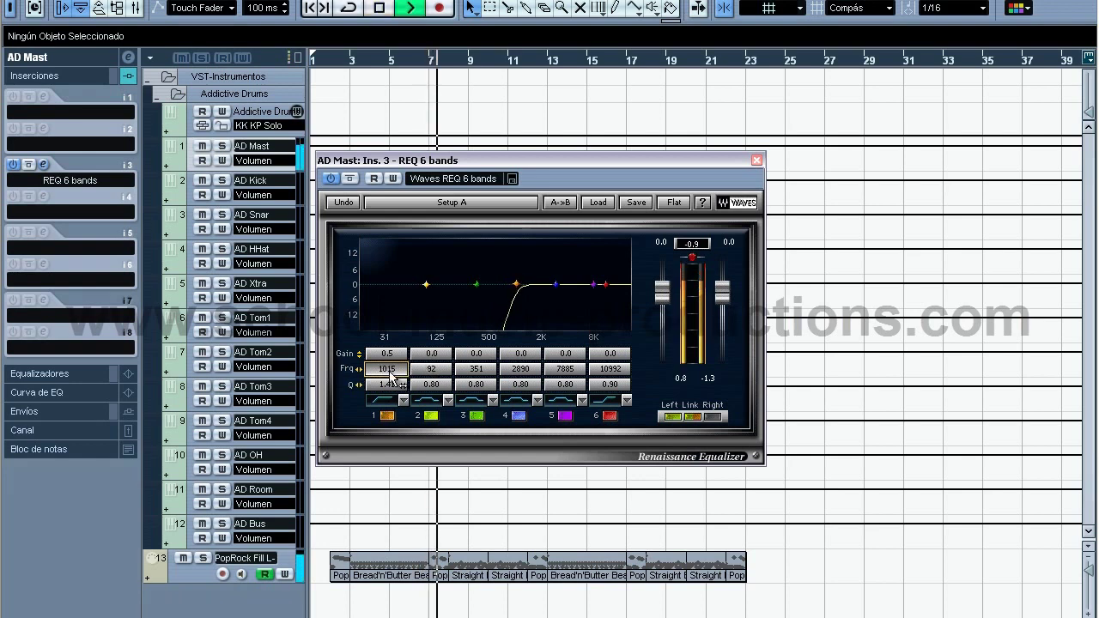
{"action": "left_click_drag", "start_coordinate": [393, 376], "coordinate": [297, 362]}
{"action": "key", "text": "space"}
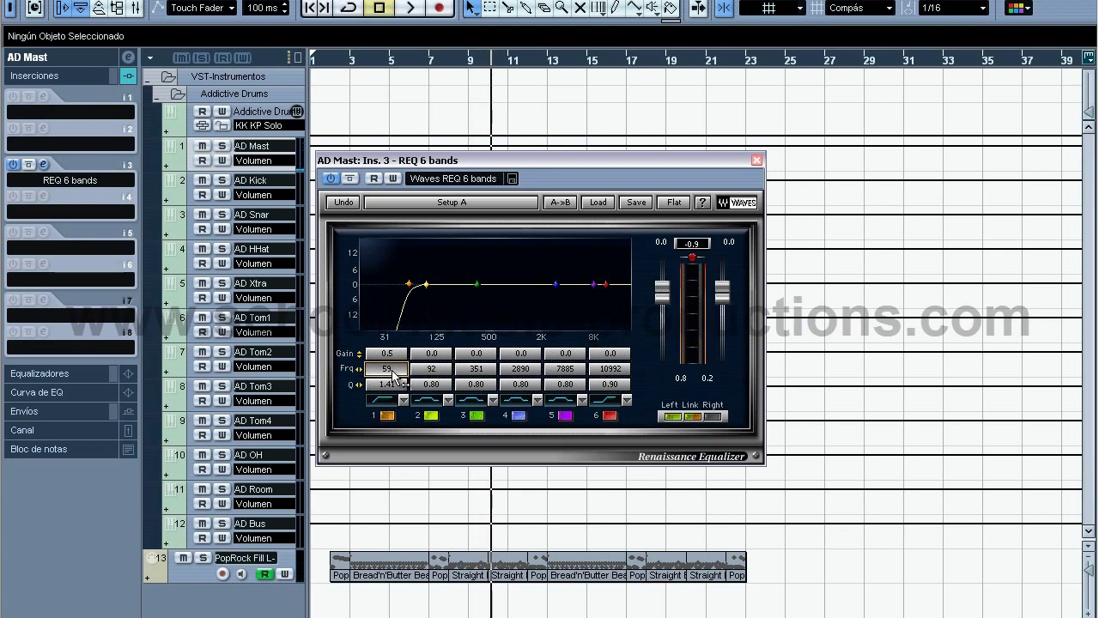
{"action": "left_click_drag", "start_coordinate": [392, 374], "coordinate": [379, 379]}
- Switch band 1 to the Bell filter type and back to Hi-Pass
{"action": "left_click", "coordinate": [399, 398]}
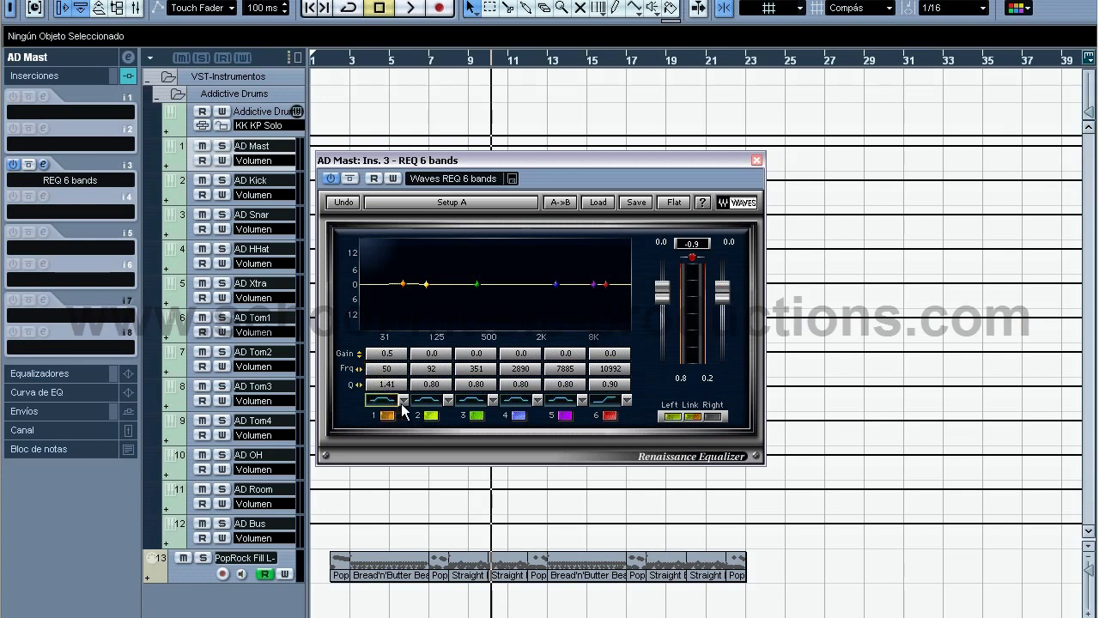
{"action": "left_click", "coordinate": [401, 404]}
{"action": "left_click", "coordinate": [433, 439]}
{"action": "left_click", "coordinate": [388, 374]}
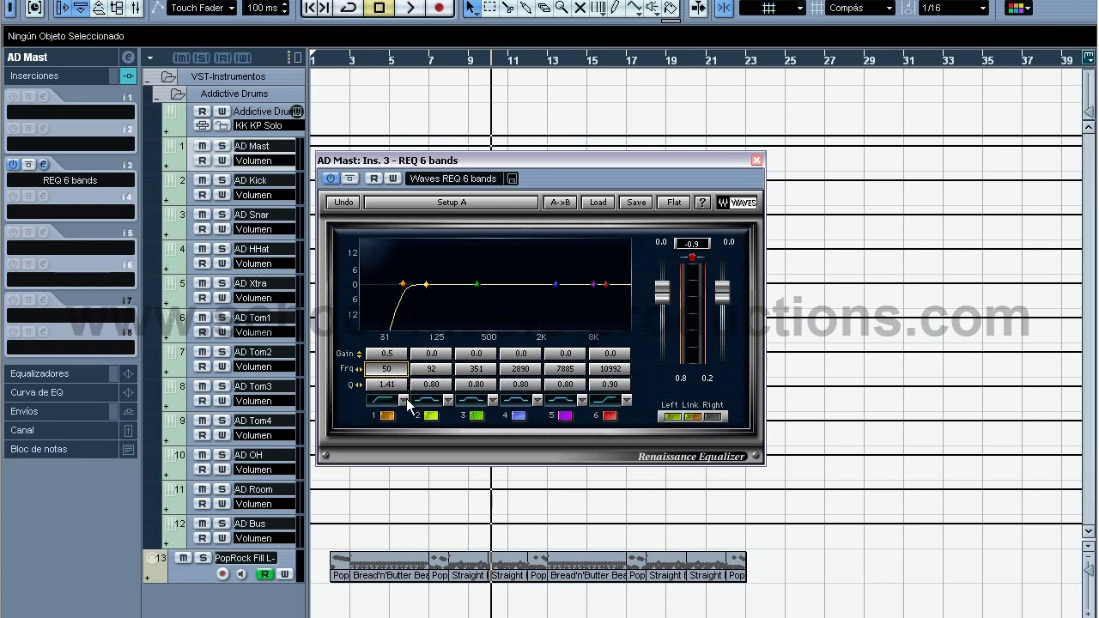
- Change band 1 to a Low-Shelv filter and cut its gain to -16.3 dB
{"action": "left_click", "coordinate": [403, 400]}
{"action": "left_click", "coordinate": [439, 423]}
{"action": "left_click_drag", "start_coordinate": [386, 353], "coordinate": [384, 431]}
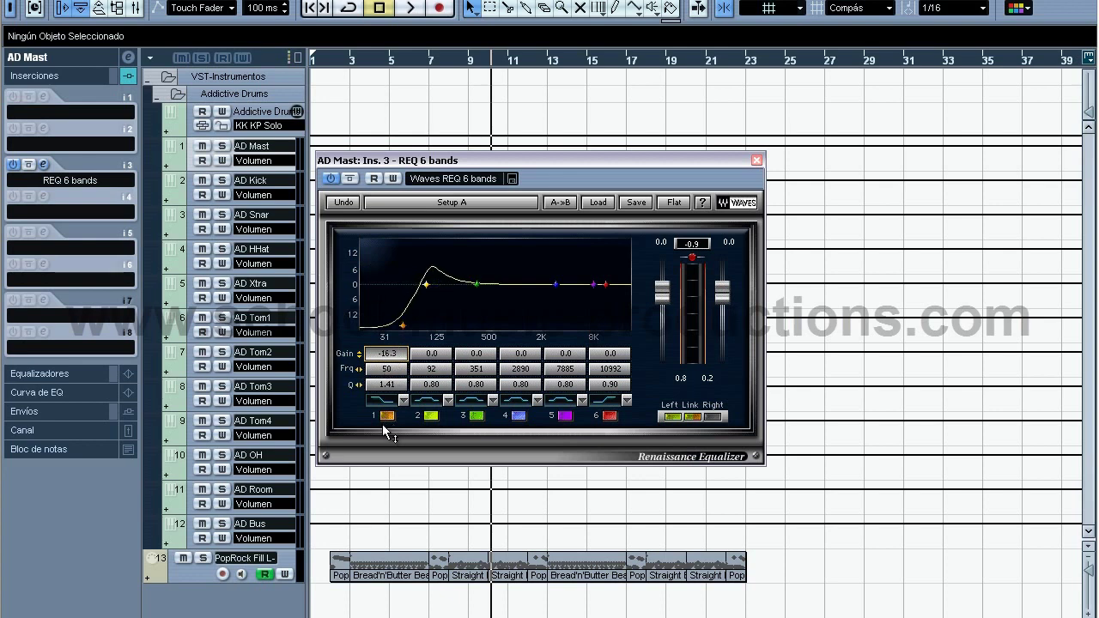
{"action": "left_click", "coordinate": [392, 371]}
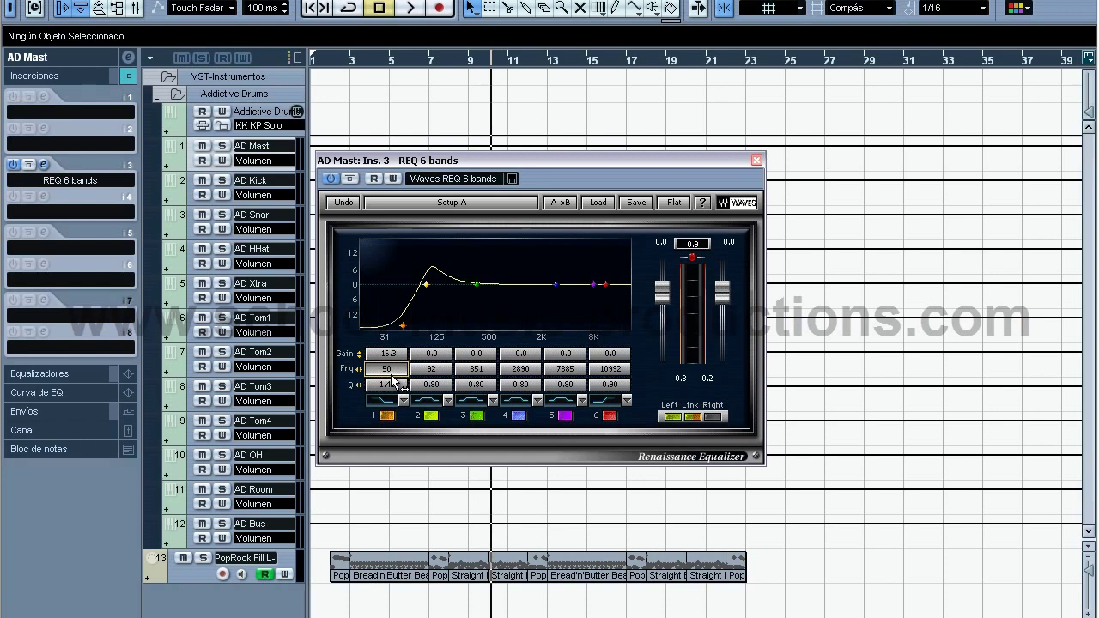
{"action": "left_click", "coordinate": [392, 381]}
{"action": "type", "text": "0.71"}
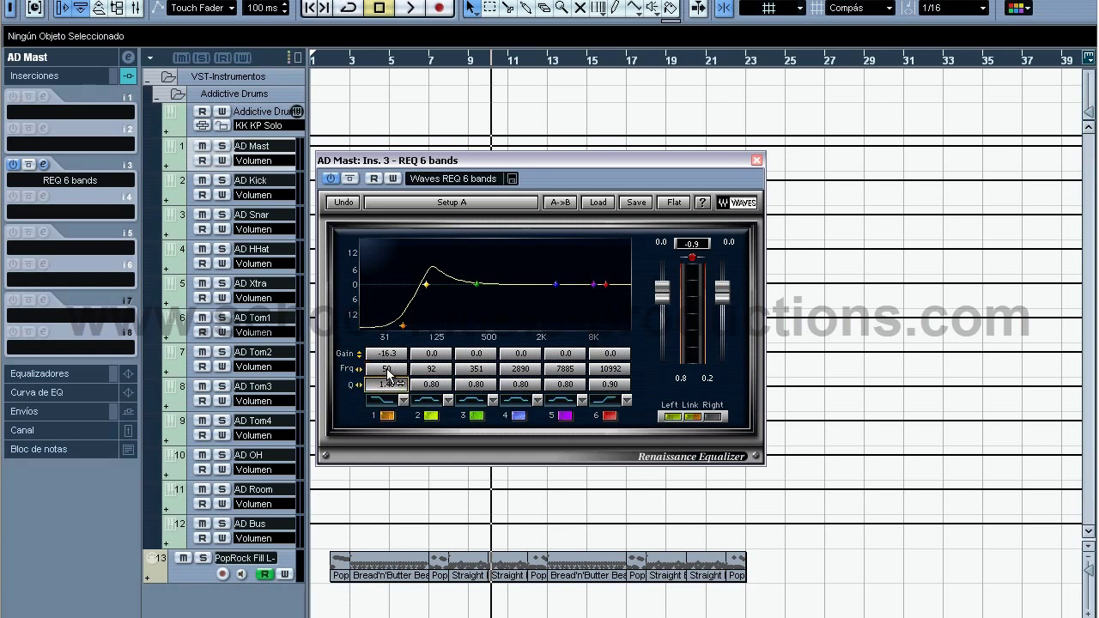
{"action": "key", "text": "Return"}
- Raise the low shelf's gain to 18.0 dB and reset it to 0
{"action": "left_click_drag", "start_coordinate": [343, 329], "coordinate": [395, 360]}
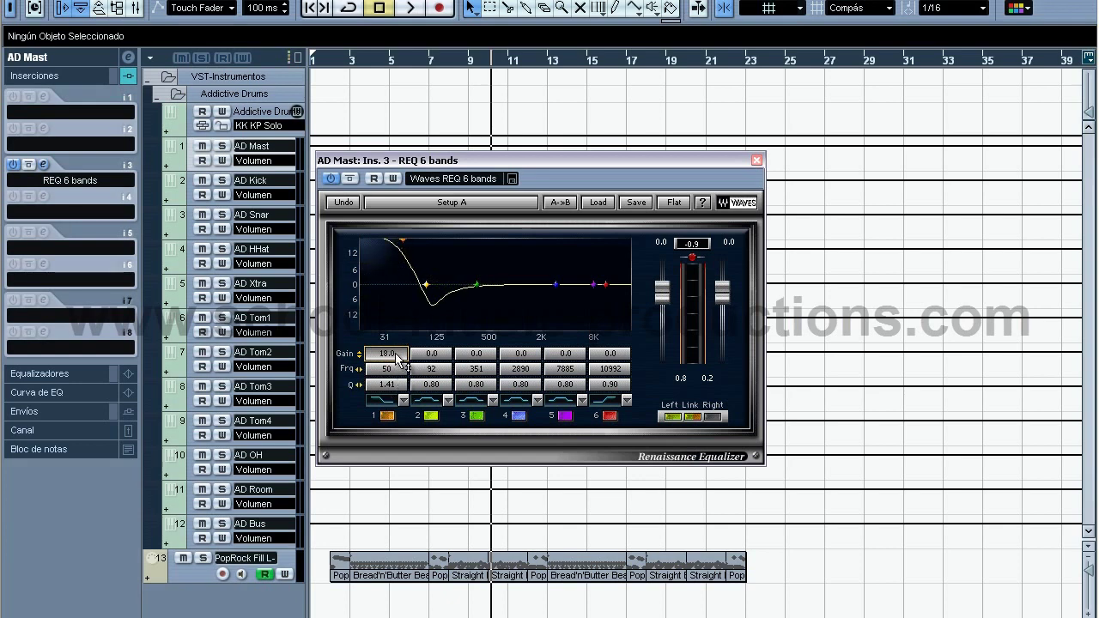
{"action": "left_click", "coordinate": [397, 359]}
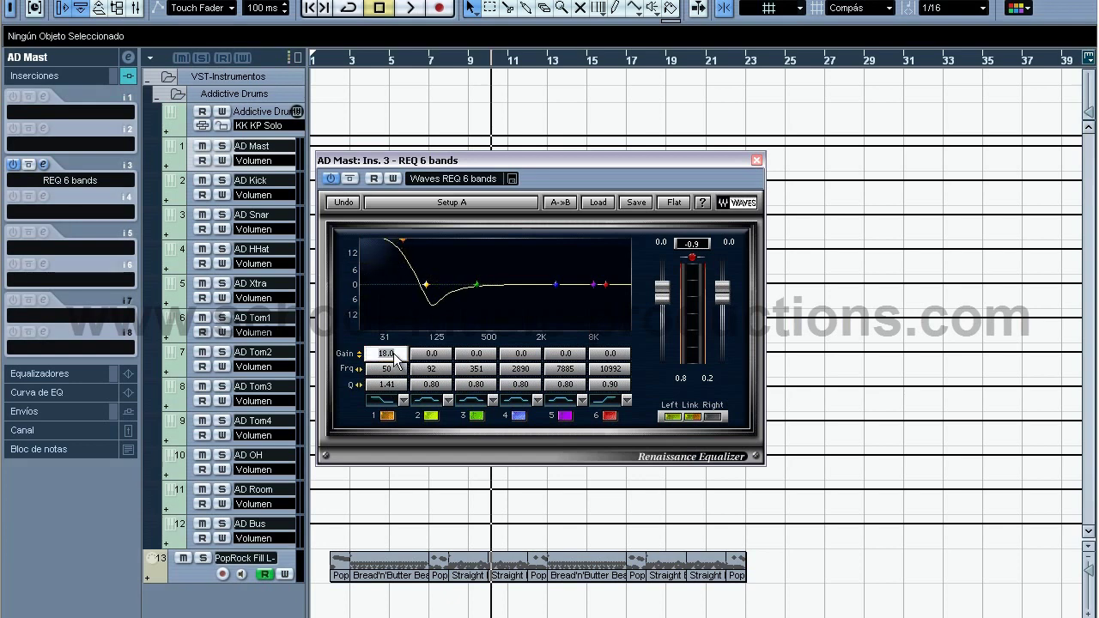
{"action": "type", "text": "0"}
{"action": "key", "text": "Return"}
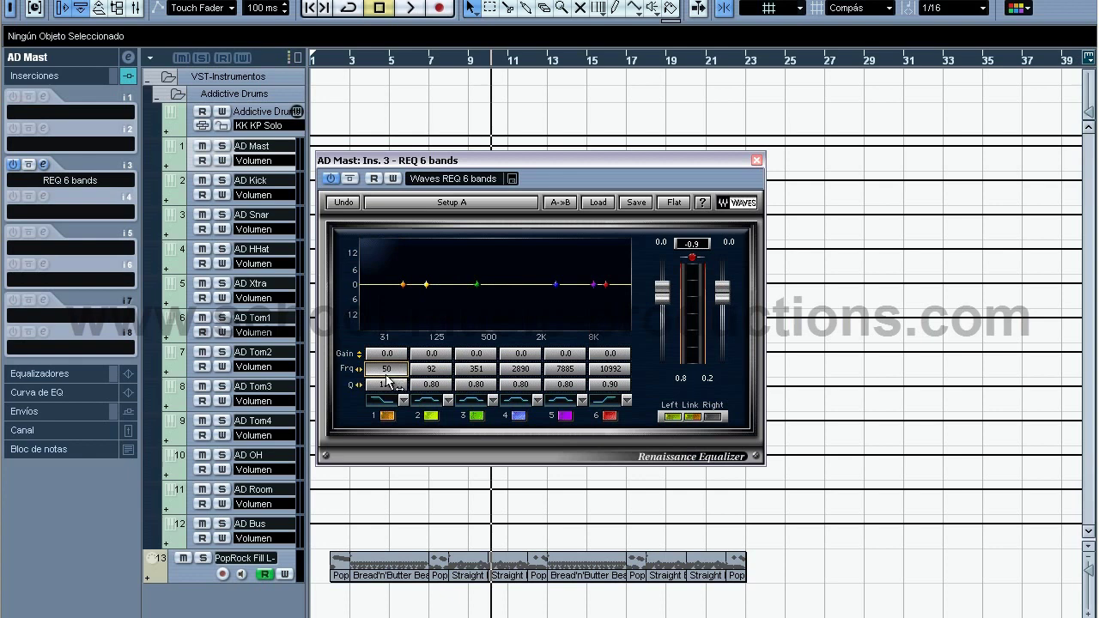
- Set the low shelf's frequency on band 1 to 500 Hz
{"action": "type", "text": "375"}
{"action": "key", "text": "Return"}
{"action": "type", "text": "462"}
{"action": "key", "text": "Return"}
{"action": "type", "text": "500"}
{"action": "key", "text": "Return"}
- Try a gain of -10.0 dB on the 500 Hz low shelf and reset it to 0
{"action": "left_click_drag", "start_coordinate": [385, 355], "coordinate": [390, 380]}
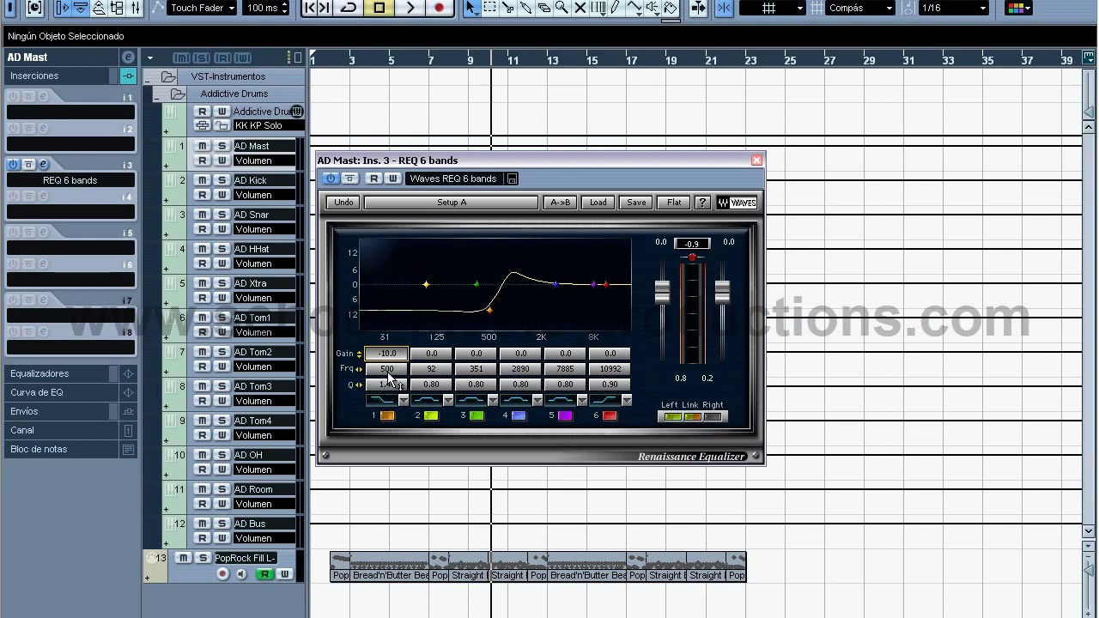
{"action": "type", "text": "0"}
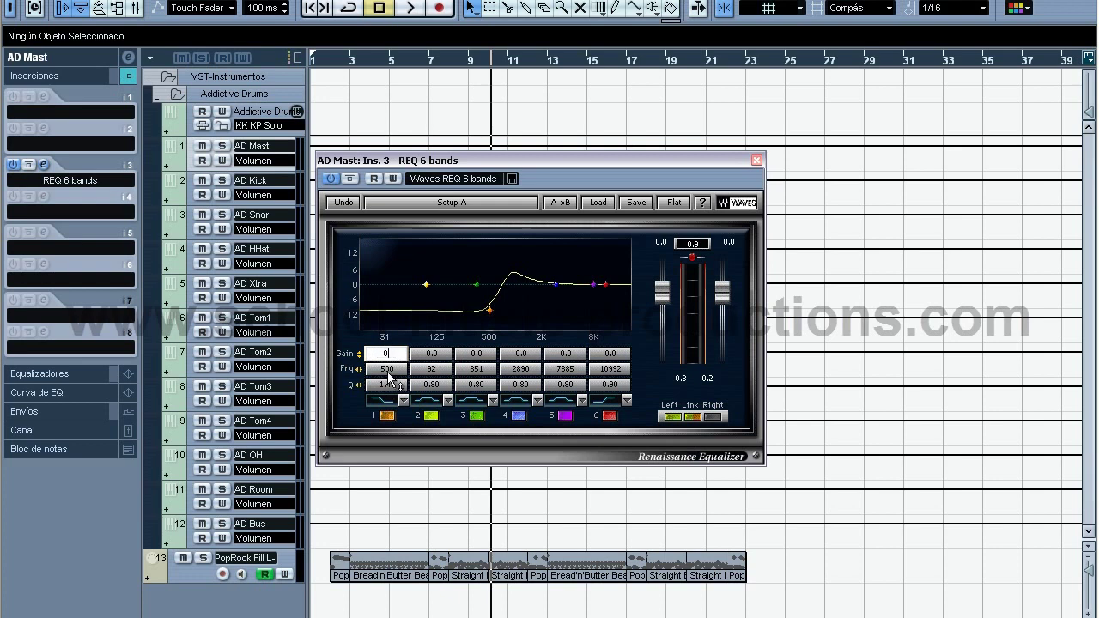
{"action": "key", "text": "Return"}
- Change band 1 to a Bell filter and set its frequency to 80 Hz
{"action": "left_click", "coordinate": [401, 401]}
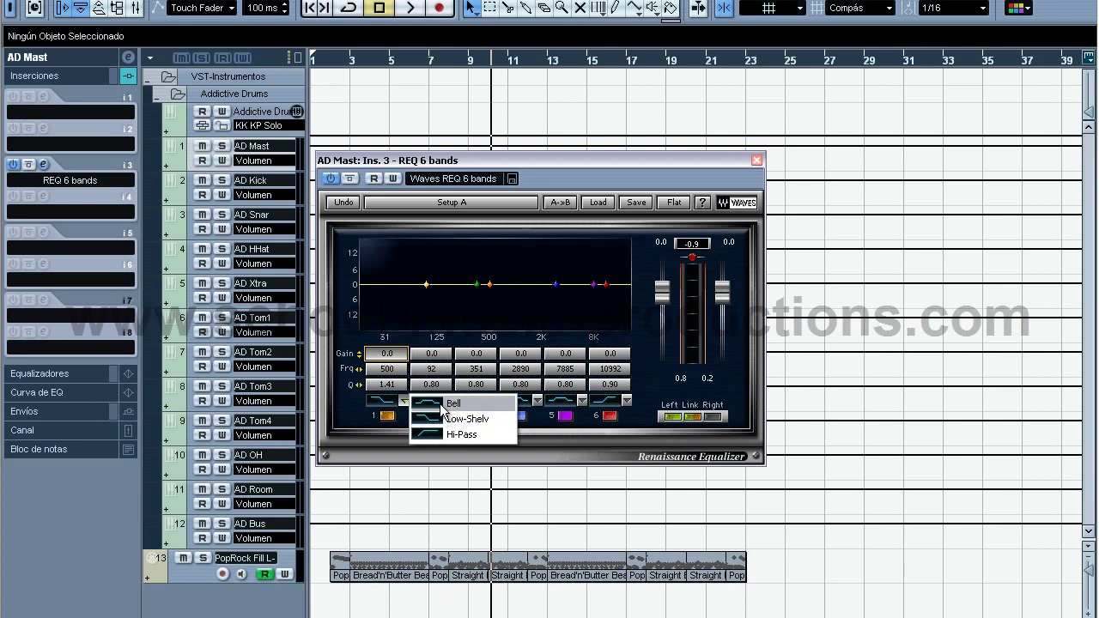
{"action": "left_click", "coordinate": [441, 405]}
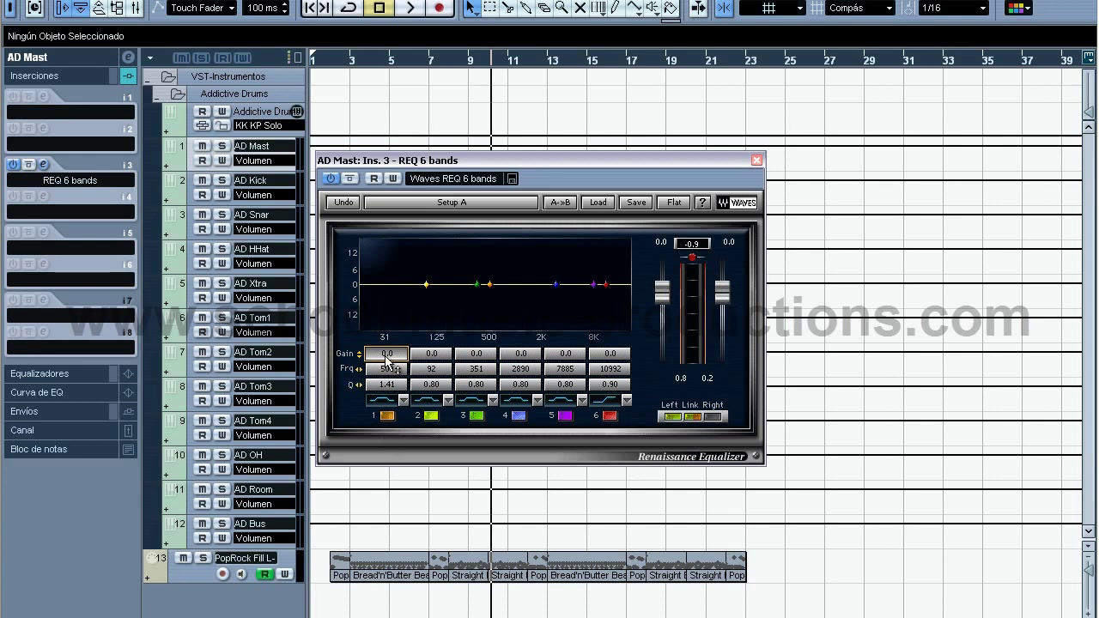
{"action": "mouse_move", "coordinate": [386, 368]}
{"action": "left_mouse_down"}
{"action": "mouse_move", "coordinate": [369, 383]}
{"action": "mouse_move", "coordinate": [322, 376]}
{"action": "mouse_move", "coordinate": [342, 380]}
{"action": "left_mouse_up"}
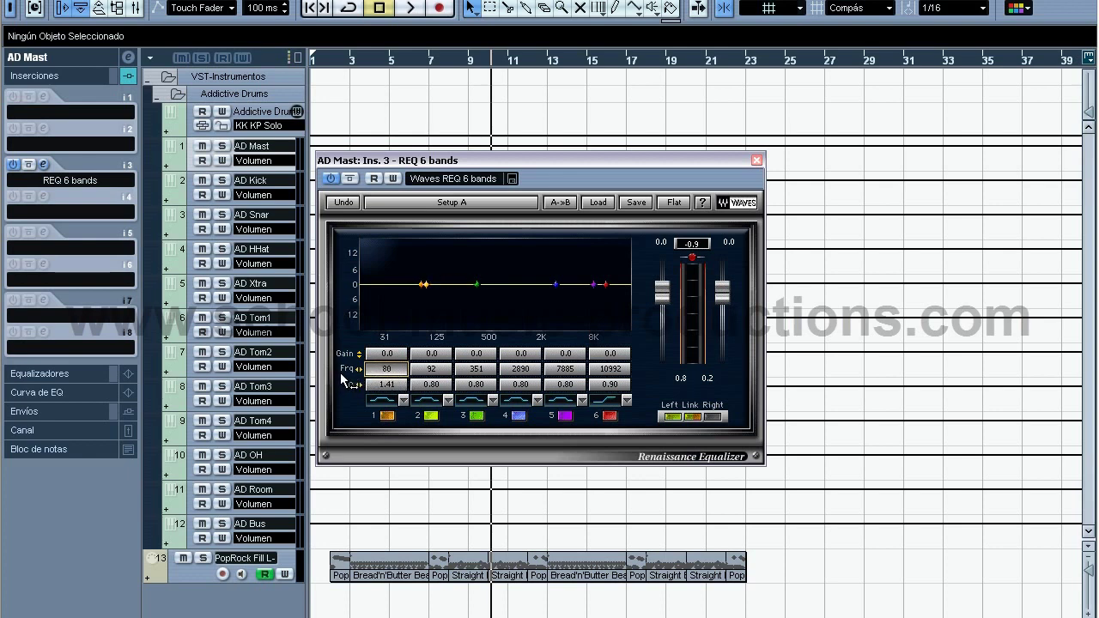
- Boost the 80 Hz bell to 11.2 dB during playback and listen to the drums again from the start of the project
{"action": "key", "text": "space"}
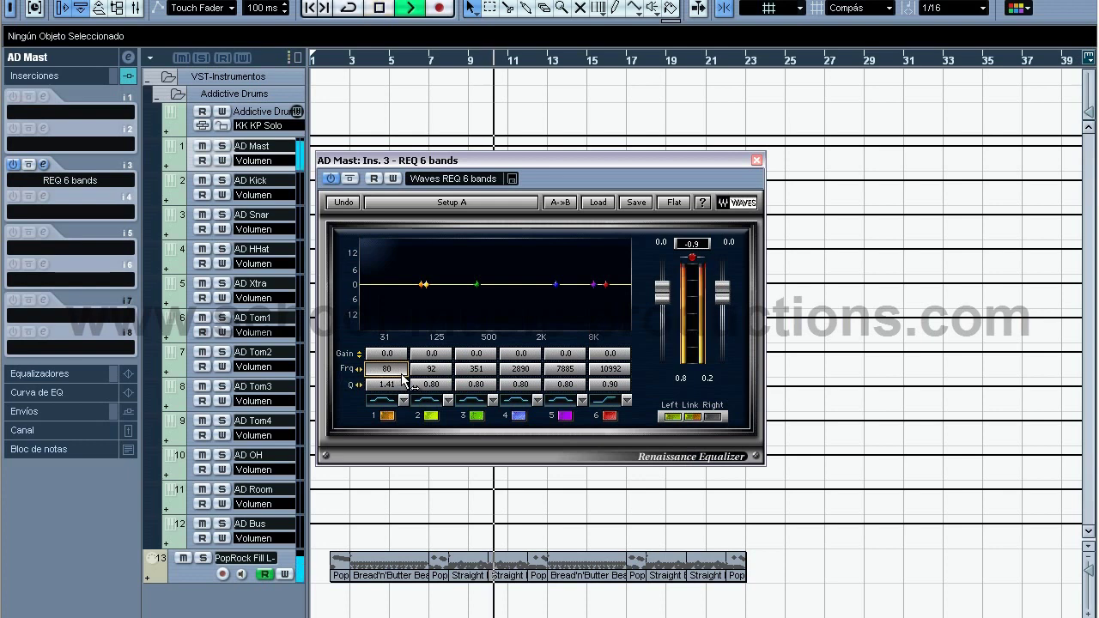
{"action": "left_click_drag", "start_coordinate": [389, 356], "coordinate": [392, 312]}
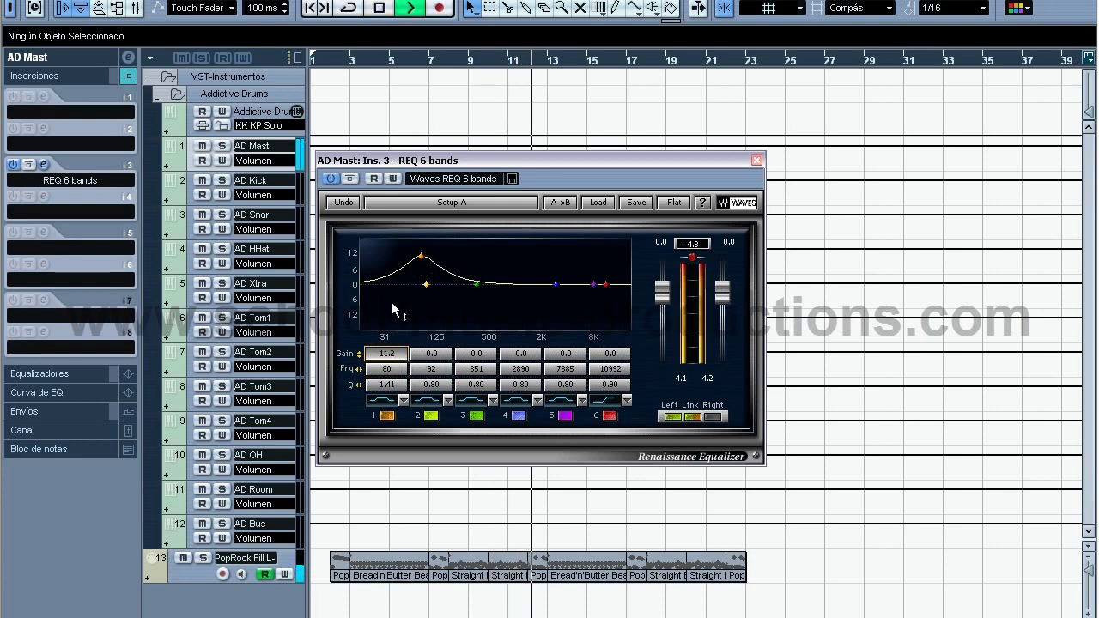
{"action": "key", "text": "space"}
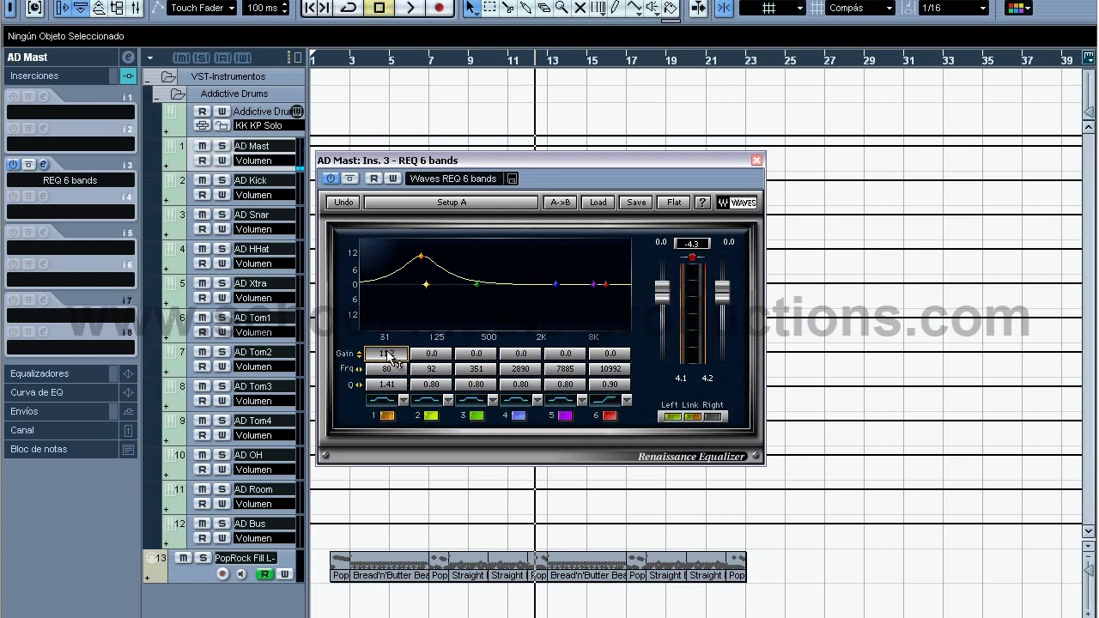
{"action": "key", "text": "Home"}
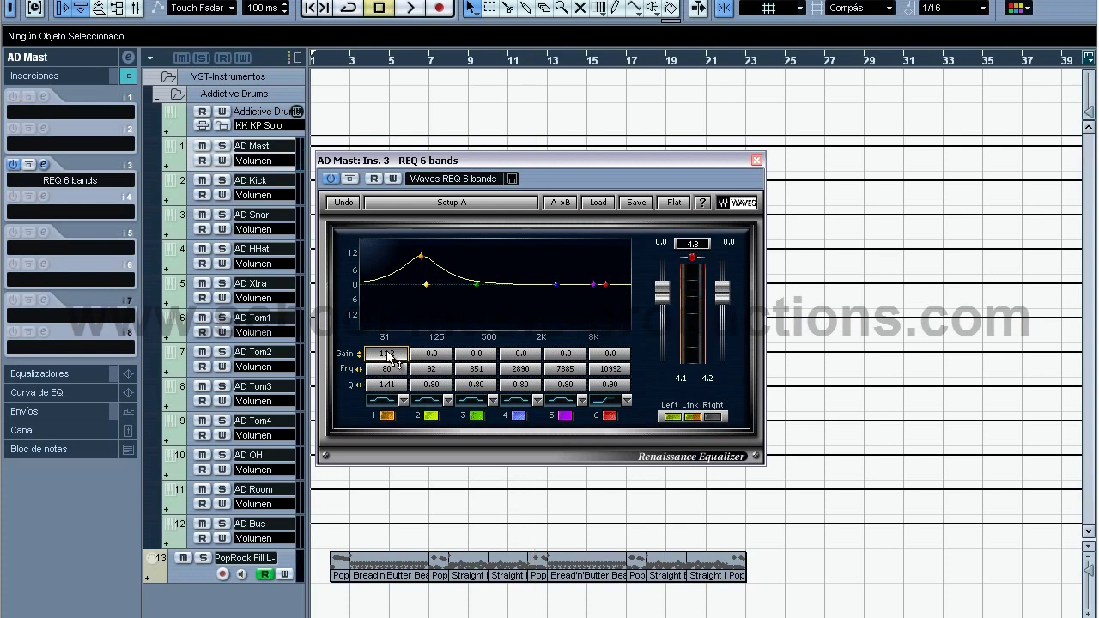
{"action": "key", "text": "space"}
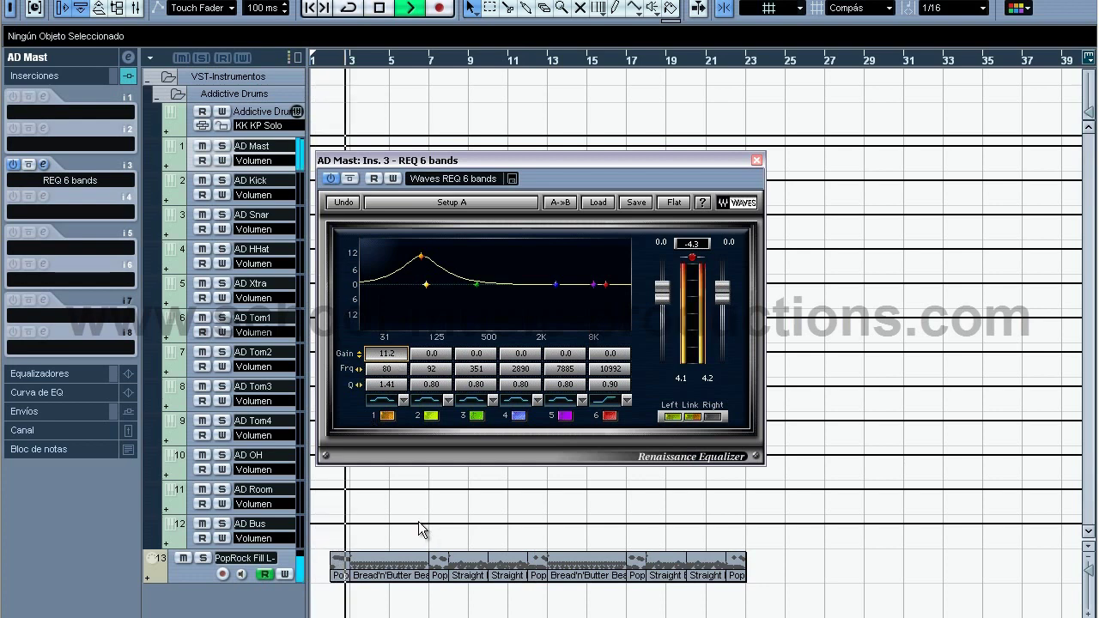
{"action": "key", "text": "space"}
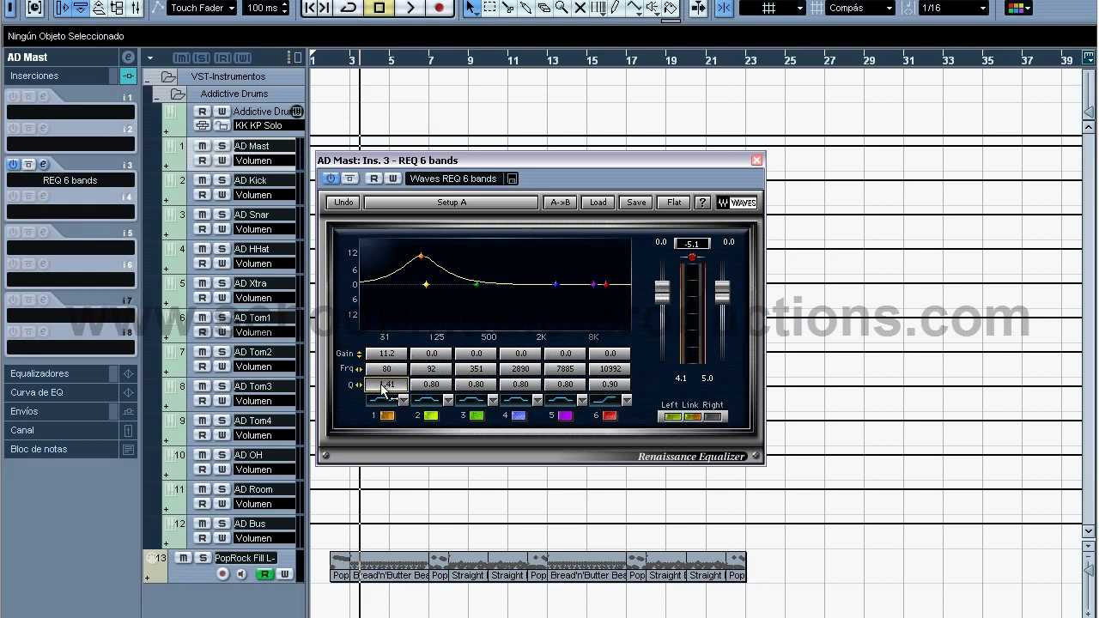
- Narrow the 80 Hz bell to a Q of 6.50 and listen to it with the gain at 11.3 dB
{"action": "left_click_drag", "start_coordinate": [384, 391], "coordinate": [442, 398]}
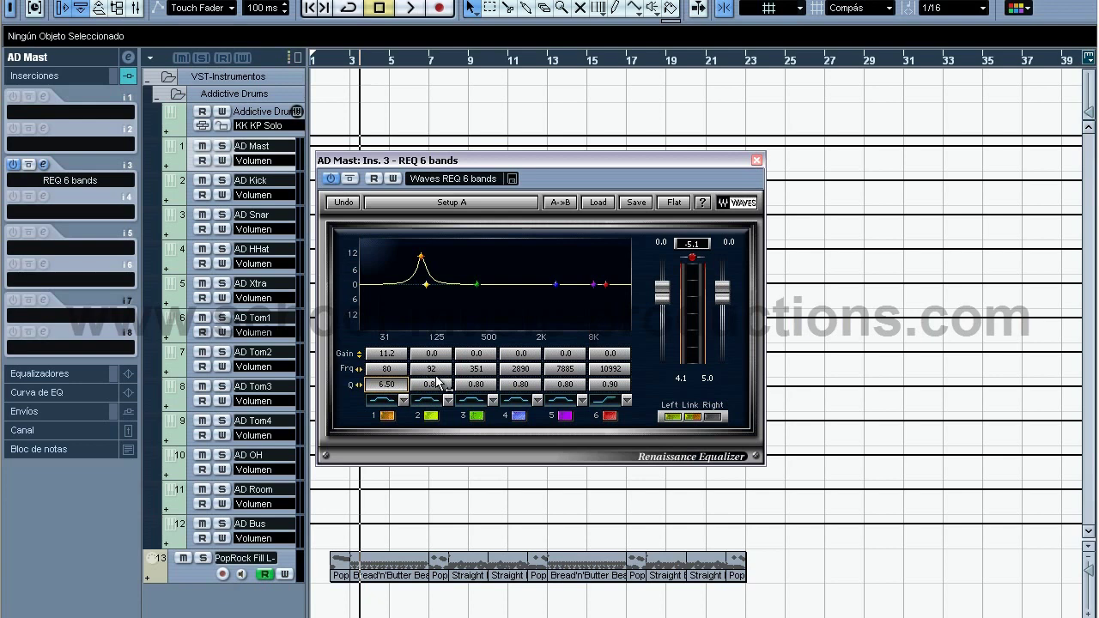
{"action": "left_click_drag", "start_coordinate": [386, 384], "coordinate": [549, 404]}
{"action": "left_click_drag", "start_coordinate": [395, 354], "coordinate": [388, 369]}
{"action": "key", "text": "space"}
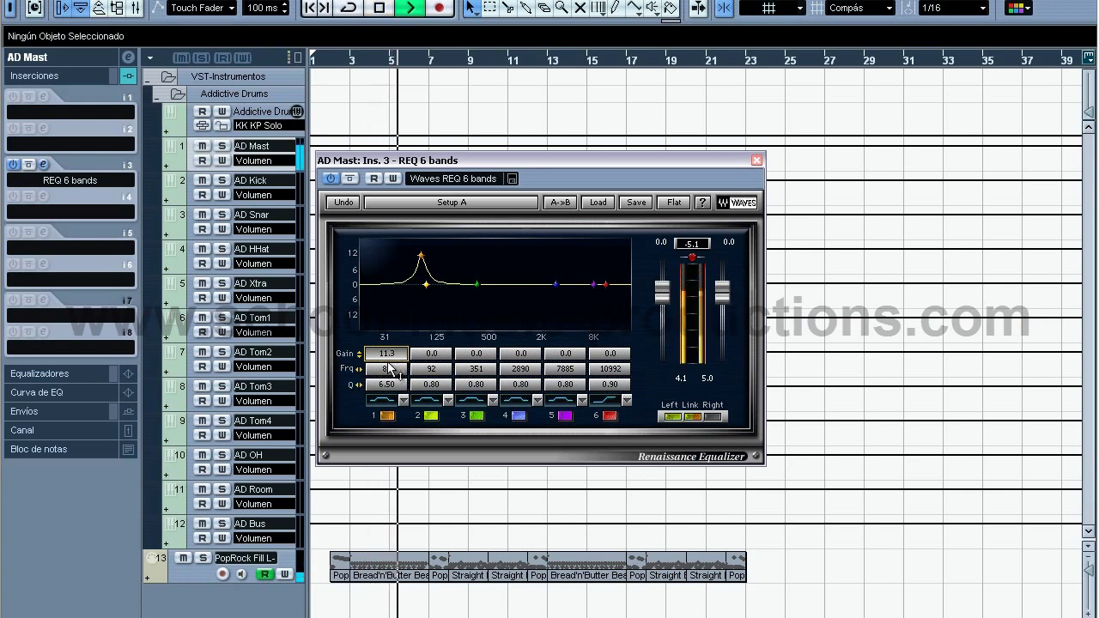
{"action": "key", "text": "space"}
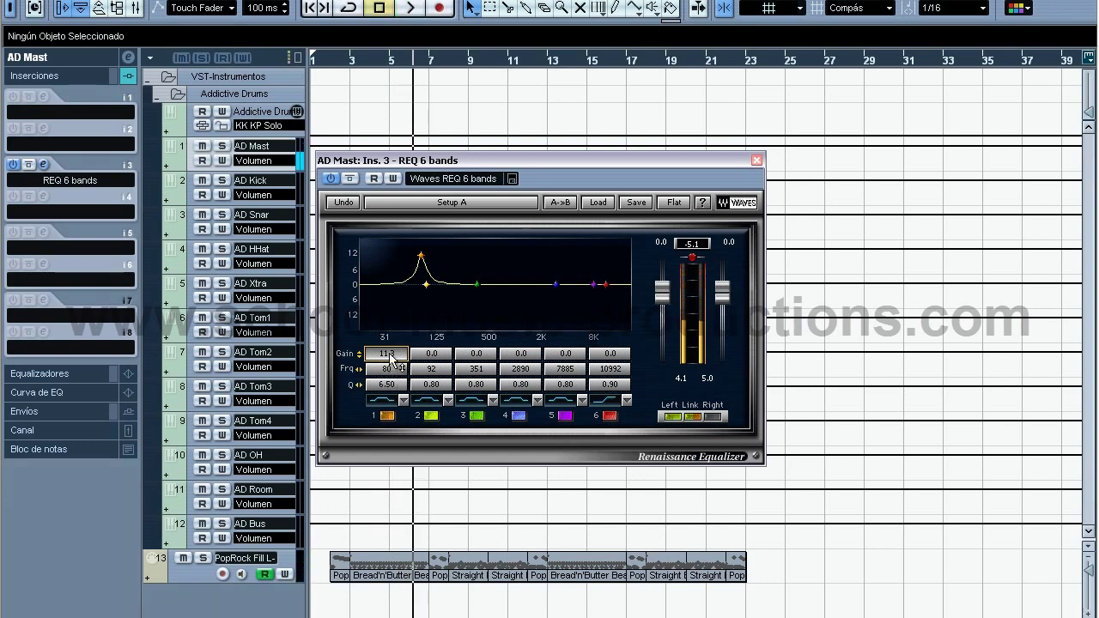
- Cut the narrow 80 Hz bell's gain to -18.0 dB and play the drums to hear the effect
{"action": "mouse_move", "coordinate": [402, 352]}
{"action": "left_mouse_down"}
{"action": "mouse_move", "coordinate": [401, 543]}
{"action": "mouse_move", "coordinate": [418, 352]}
{"action": "left_mouse_up"}
{"action": "key", "text": "space"}
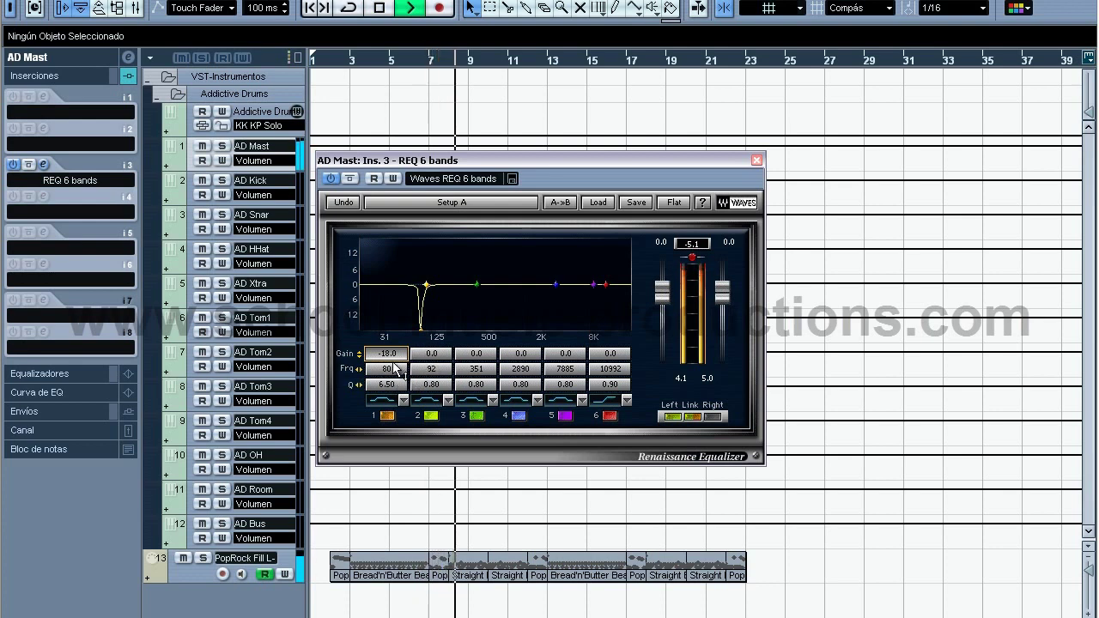
- Boost band 1's narrow bell to 14.0 dB and sweep its frequency up to 4238 Hz while the drums play
{"action": "left_click_drag", "start_coordinate": [388, 354], "coordinate": [392, 234]}
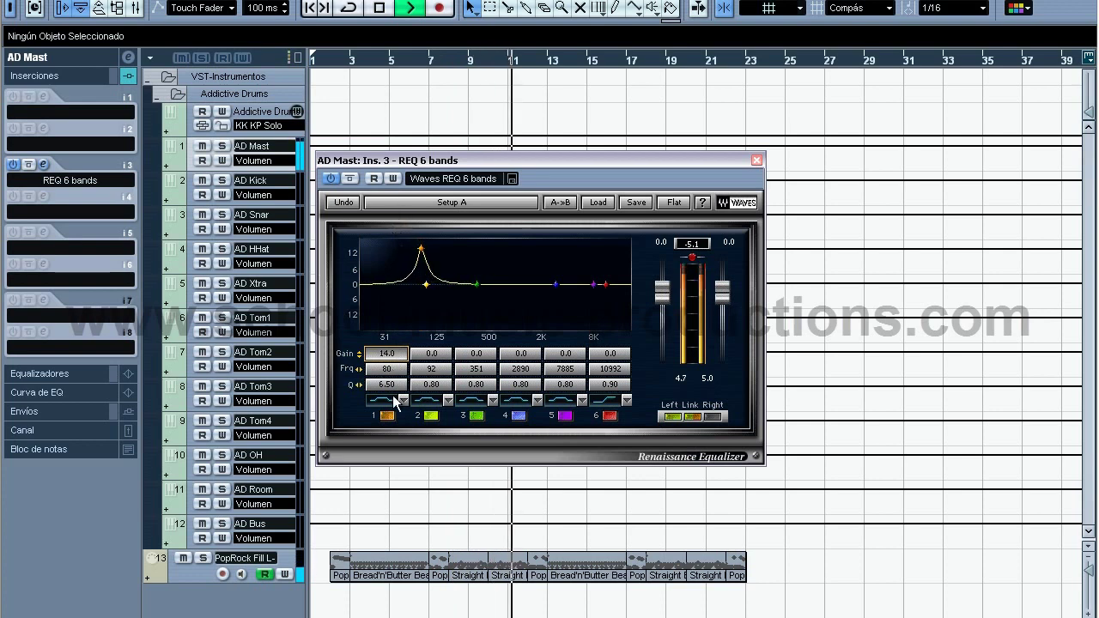
{"action": "key", "text": "space"}
{"action": "left_click_drag", "start_coordinate": [387, 374], "coordinate": [483, 369]}
{"action": "key", "text": "space"}
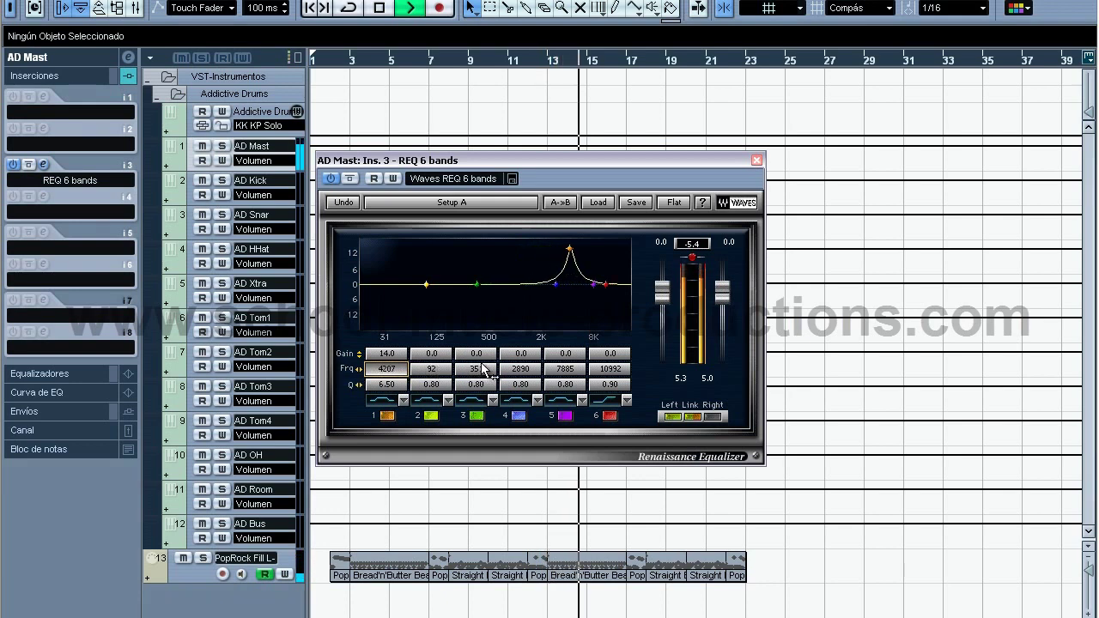
{"action": "key", "text": "space"}
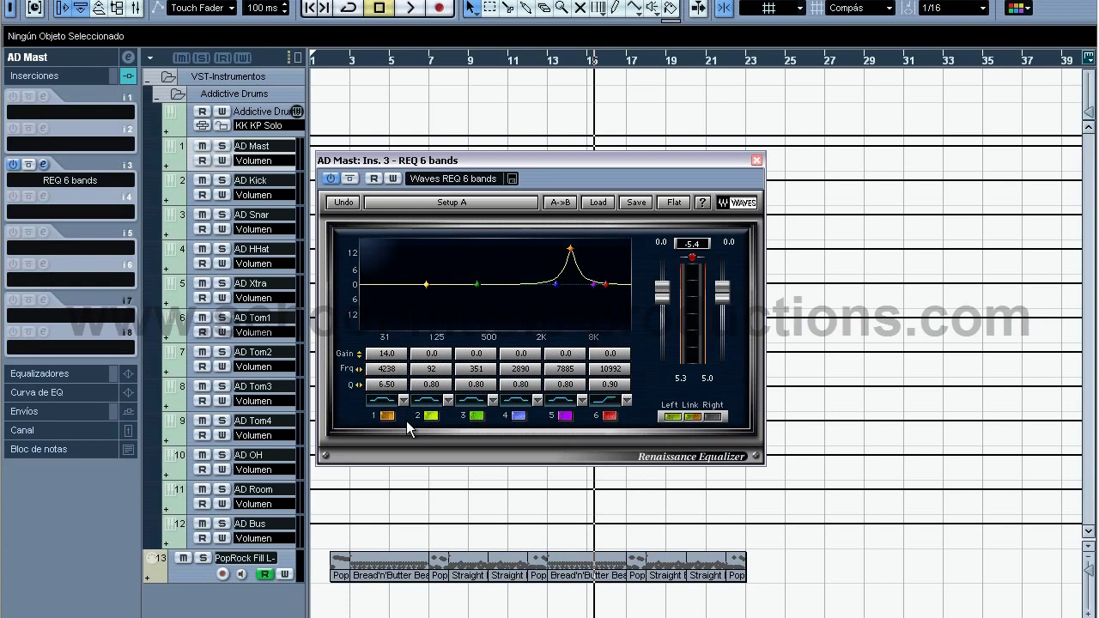
- Switch off all six equalizer bands
{"action": "left_click", "coordinate": [388, 417]}
{"action": "left_click", "coordinate": [431, 416]}
{"action": "left_click", "coordinate": [476, 416]}
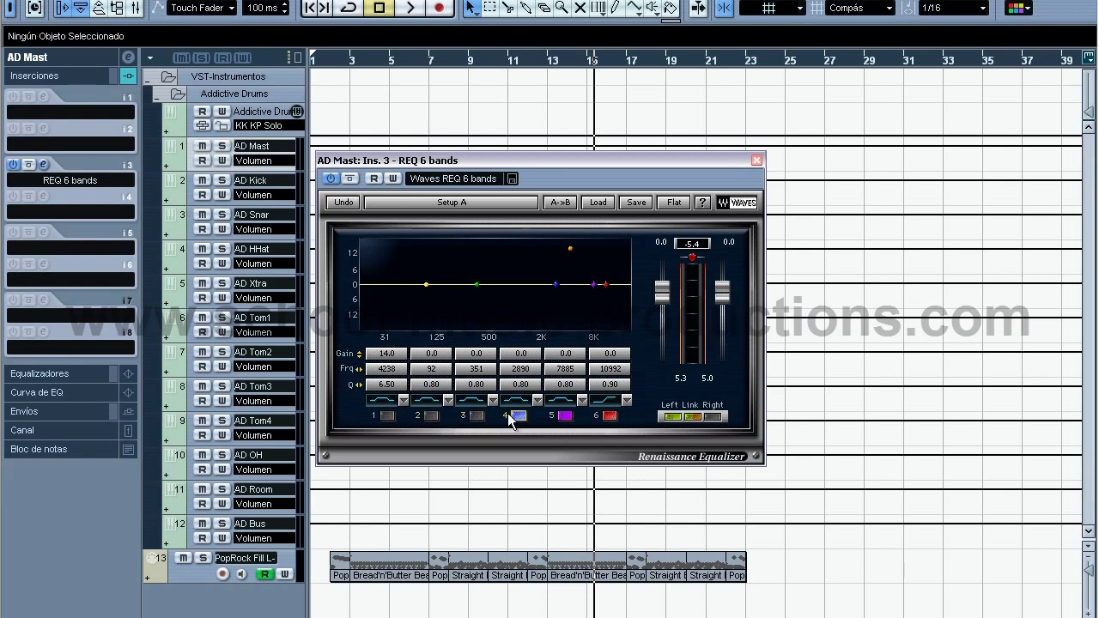
{"action": "left_click", "coordinate": [567, 420]}
- Examine the filter types available for bands 2 to 6, leaving band 6 as Hi-Shelv
{"action": "left_click", "coordinate": [448, 400]}
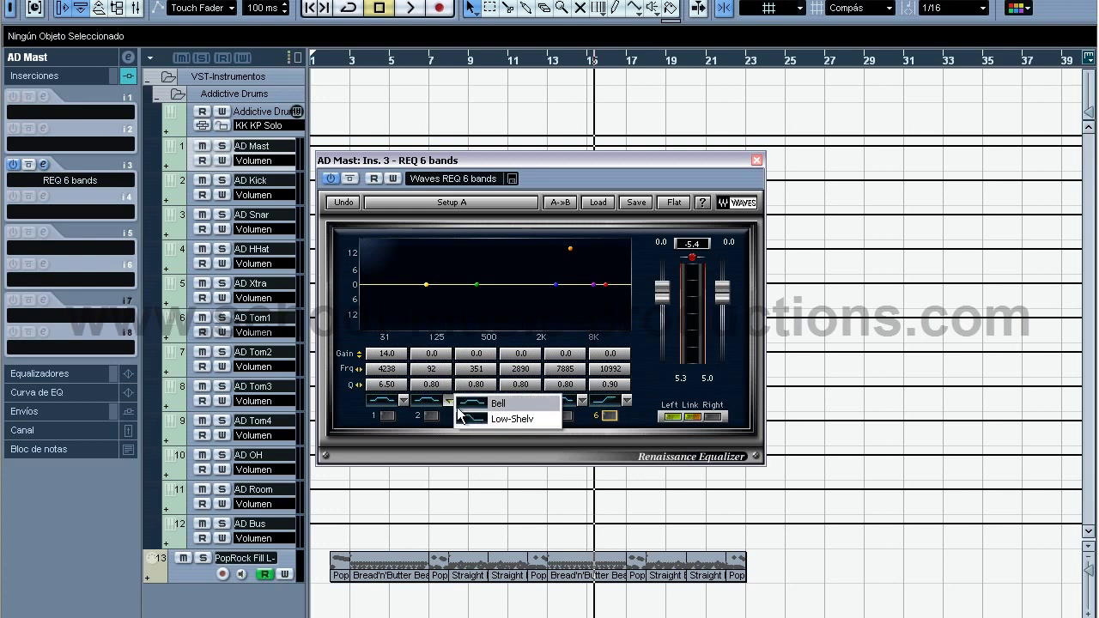
{"action": "left_click", "coordinate": [493, 420]}
{"action": "left_click", "coordinate": [492, 400]}
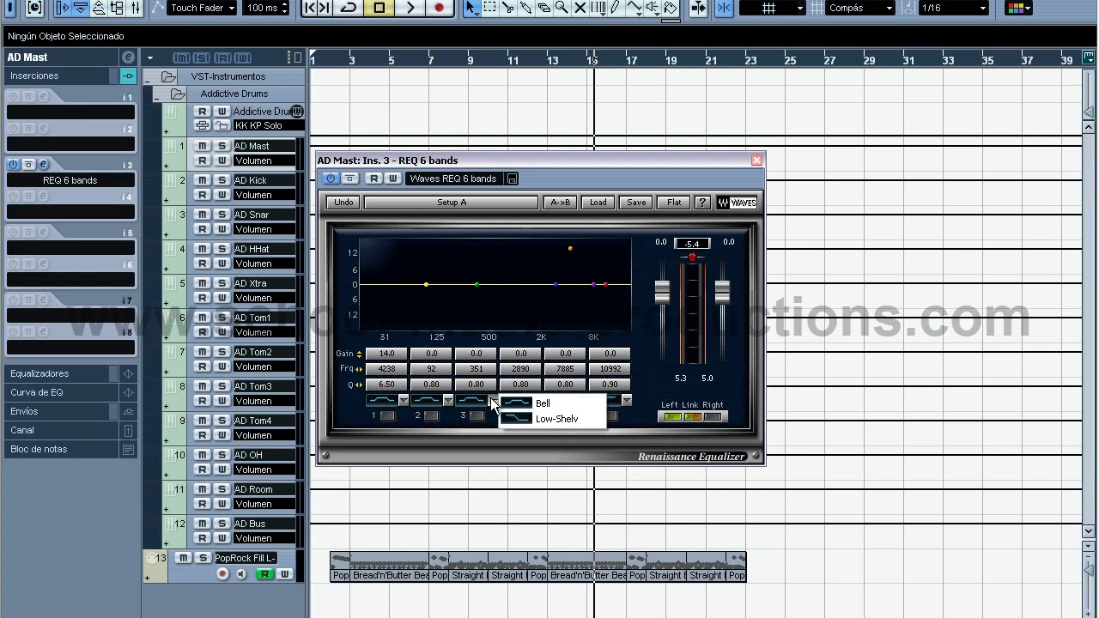
{"action": "left_click", "coordinate": [501, 420]}
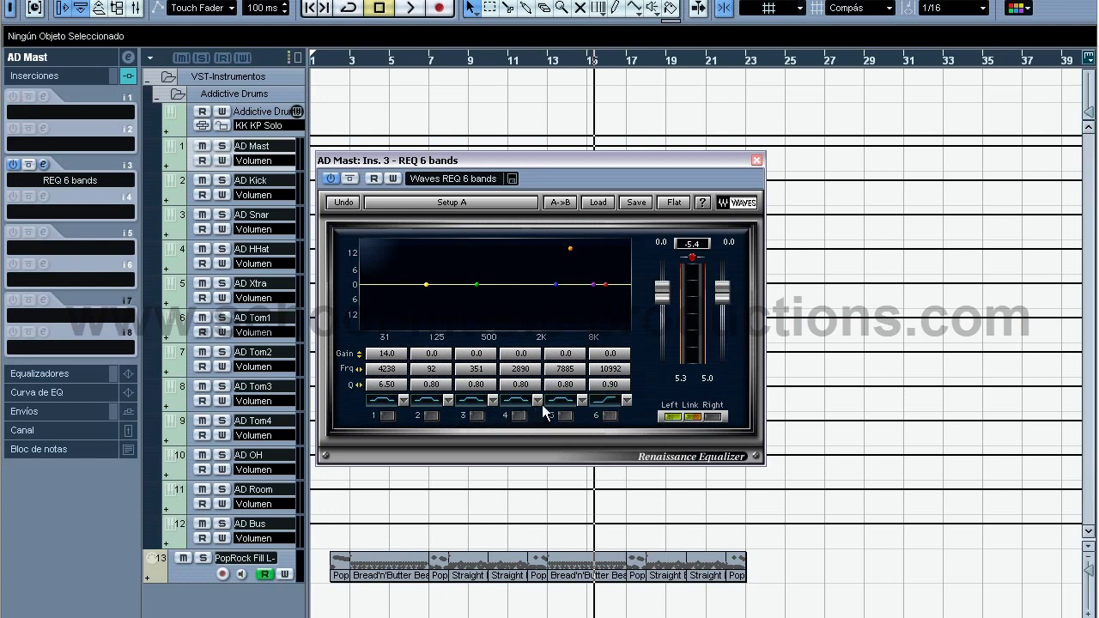
{"action": "left_click", "coordinate": [538, 402]}
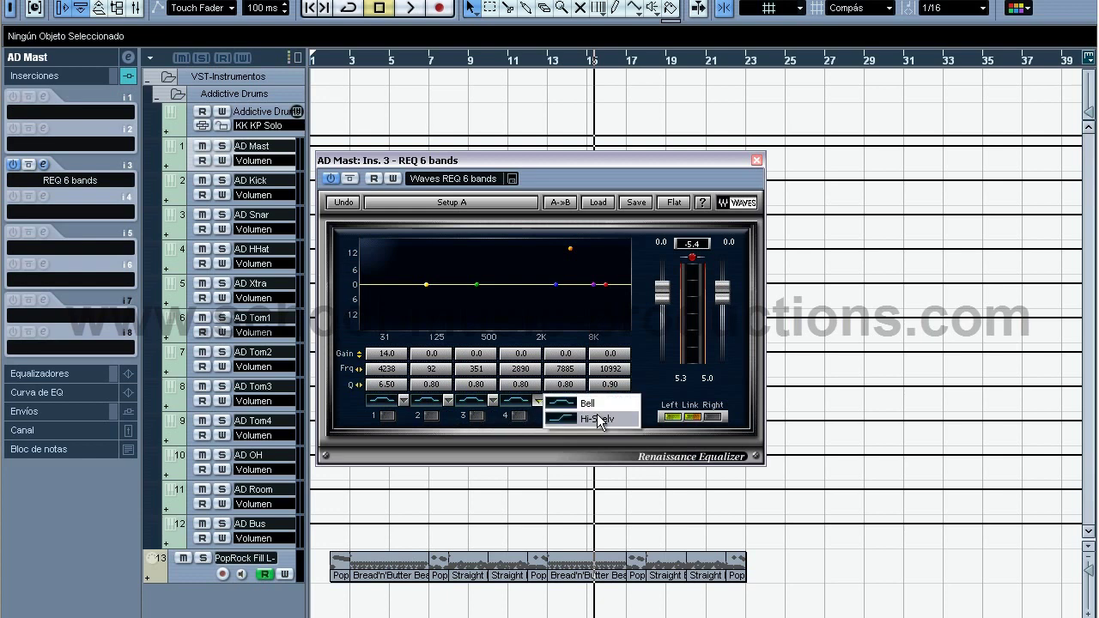
{"action": "left_click", "coordinate": [540, 422]}
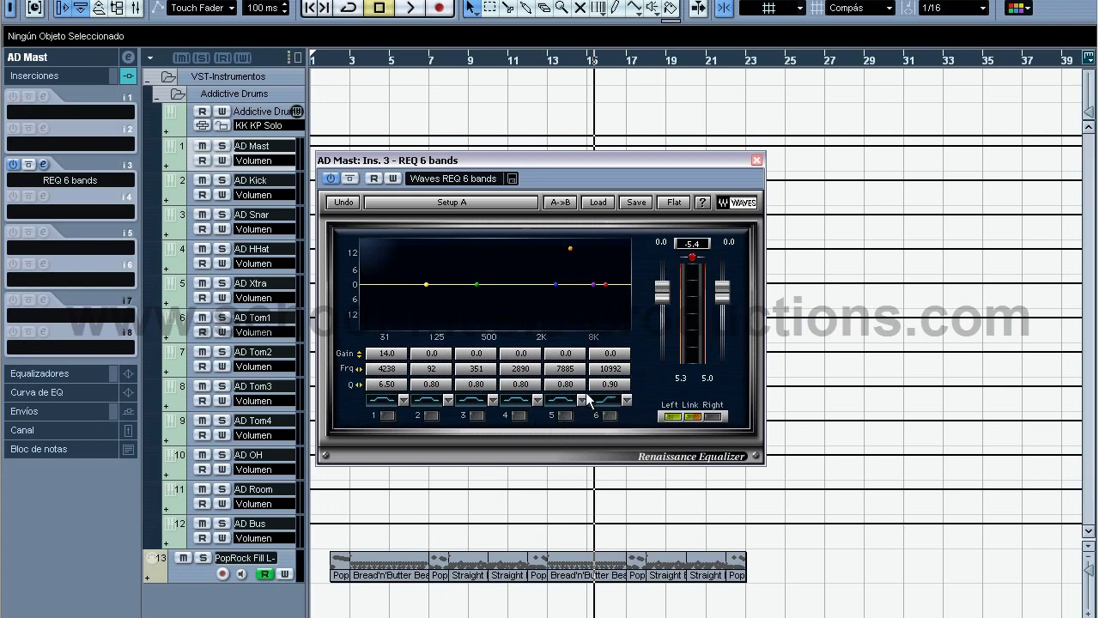
{"action": "left_click", "coordinate": [583, 401]}
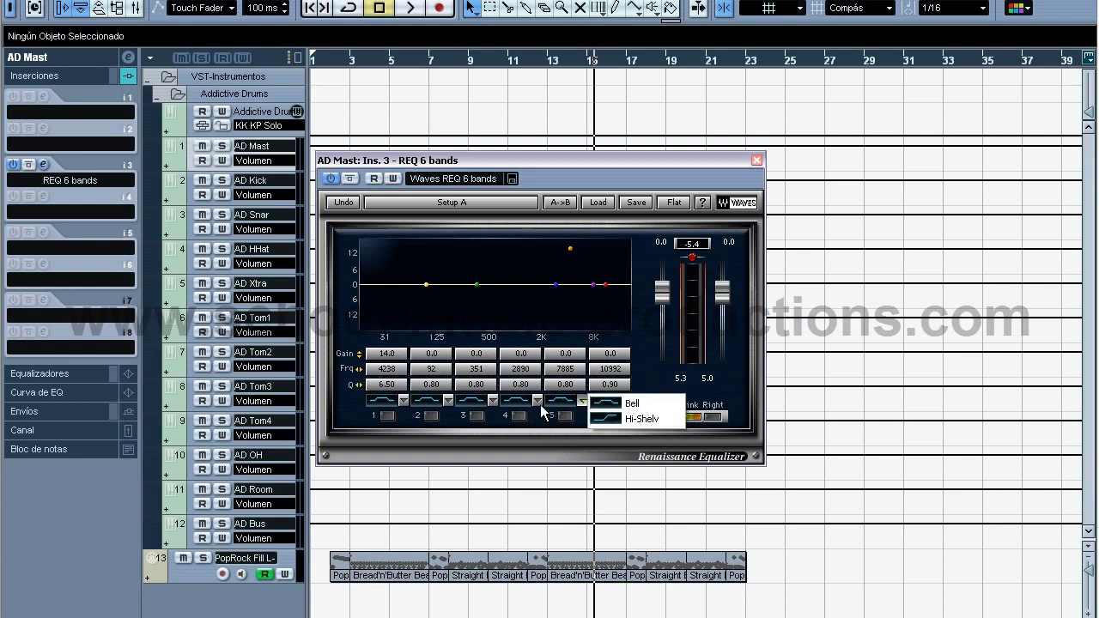
{"action": "left_click", "coordinate": [556, 406]}
{"action": "left_click", "coordinate": [632, 397]}
{"action": "left_click", "coordinate": [625, 401]}
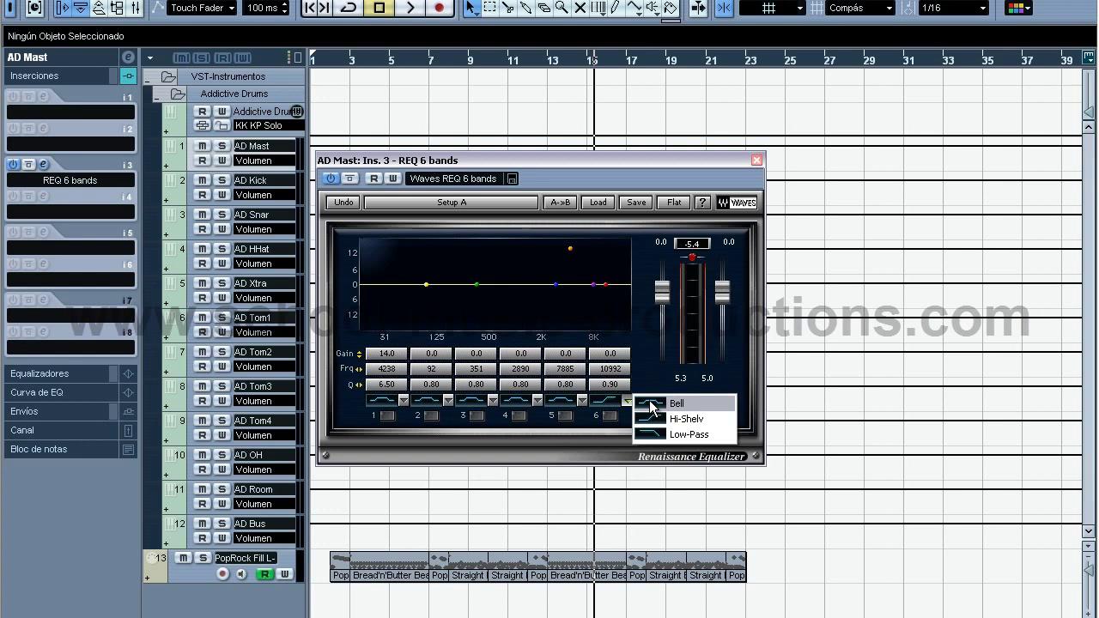
{"action": "left_click", "coordinate": [652, 419]}
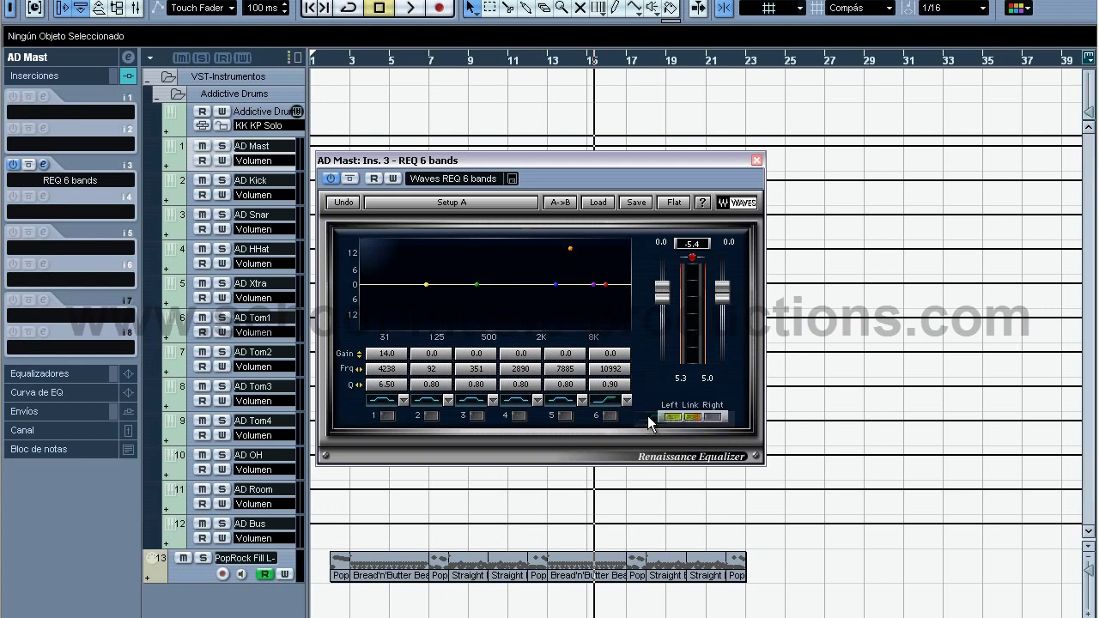
- Enable the band 6 high shelf and set it to a 4.4 dB boost at 8851 Hz during playback
{"action": "left_click", "coordinate": [620, 369]}
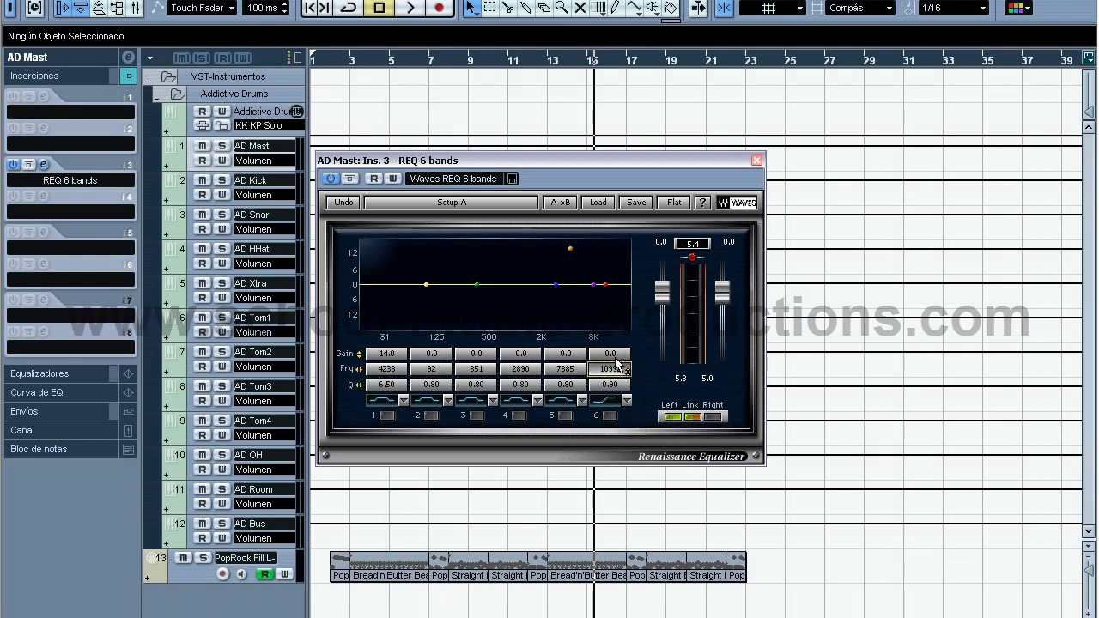
{"action": "left_click_drag", "start_coordinate": [613, 355], "coordinate": [620, 340]}
{"action": "left_click", "coordinate": [609, 417]}
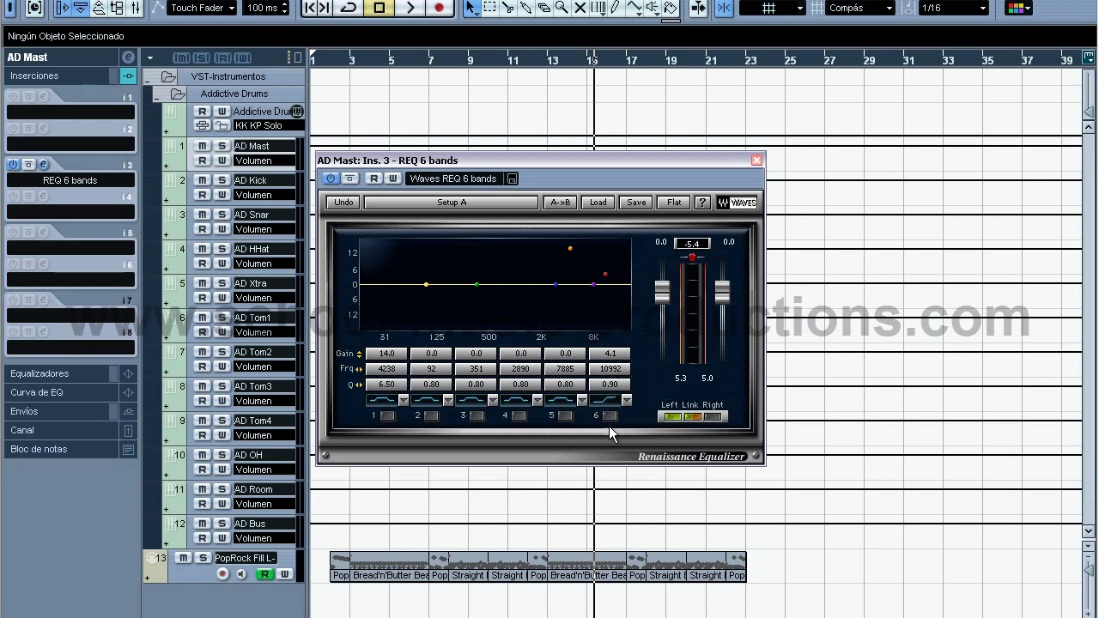
{"action": "left_click", "coordinate": [609, 416]}
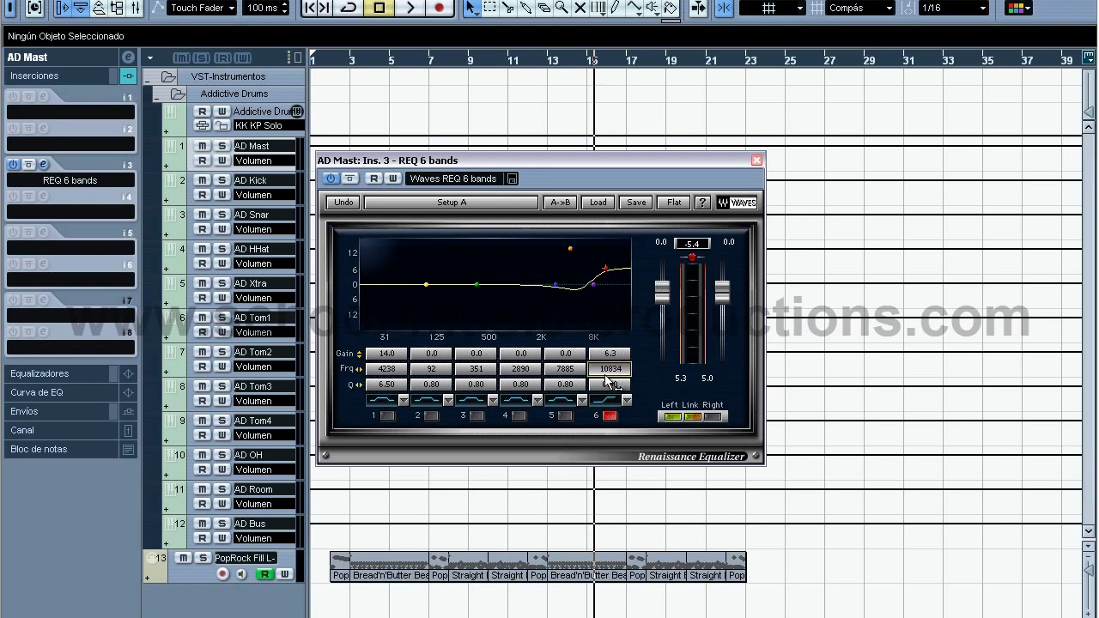
{"action": "key", "text": "space"}
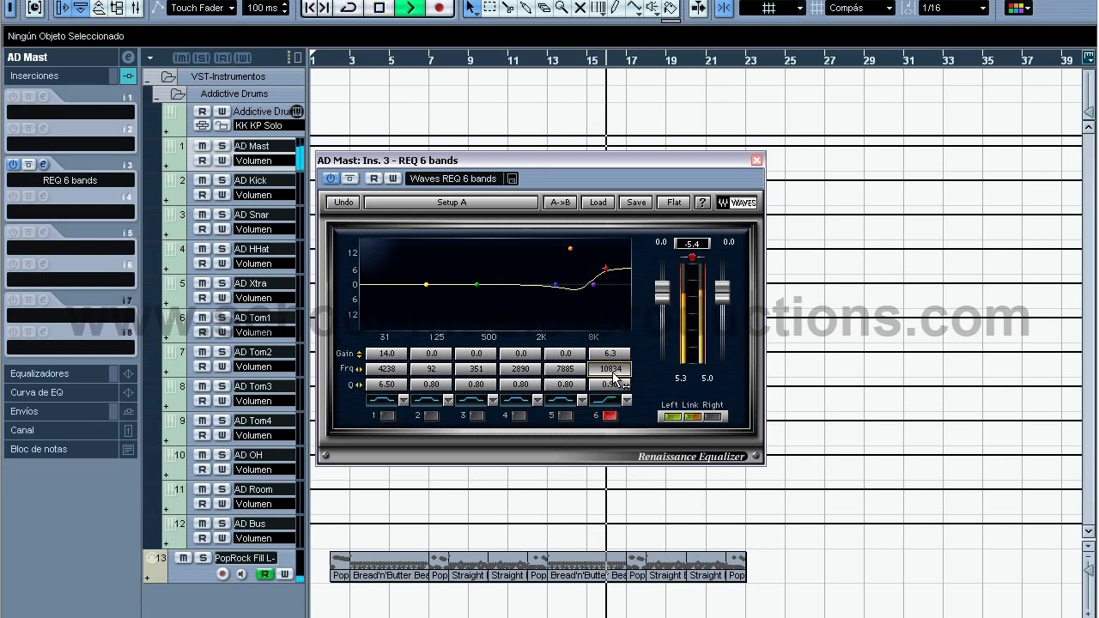
{"action": "scroll", "coordinate": [624, 369], "scroll_direction": "down", "scroll_amount": 3}
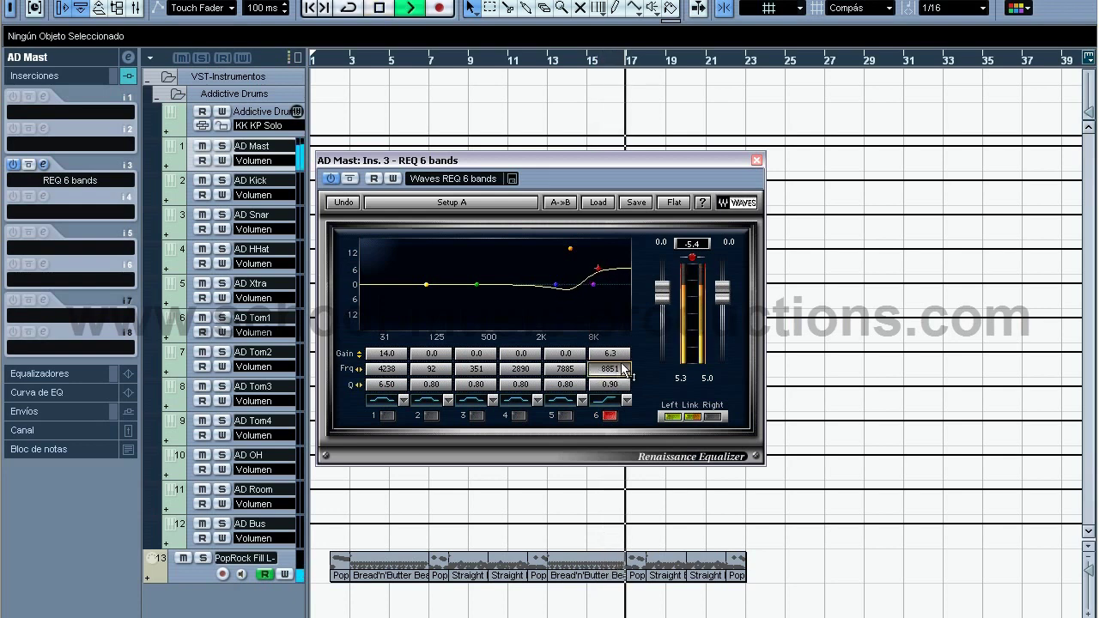
{"action": "left_click_drag", "start_coordinate": [608, 355], "coordinate": [620, 375]}
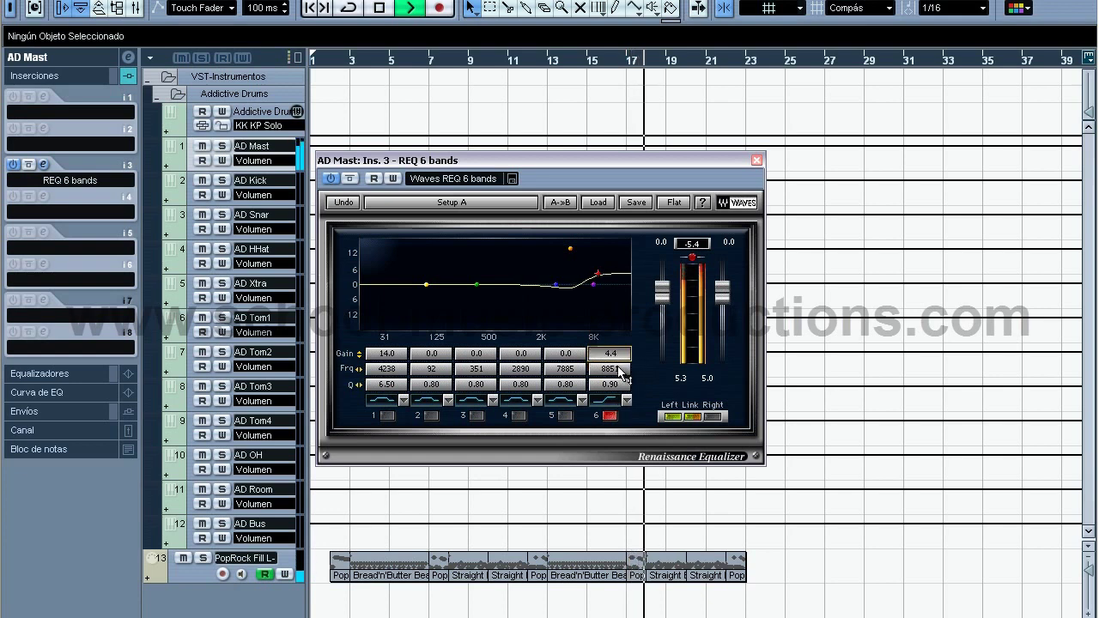
- Compare the drums with and without the band 6 high shelf, finishing with the band off and playback stopped
{"action": "left_click", "coordinate": [610, 417]}
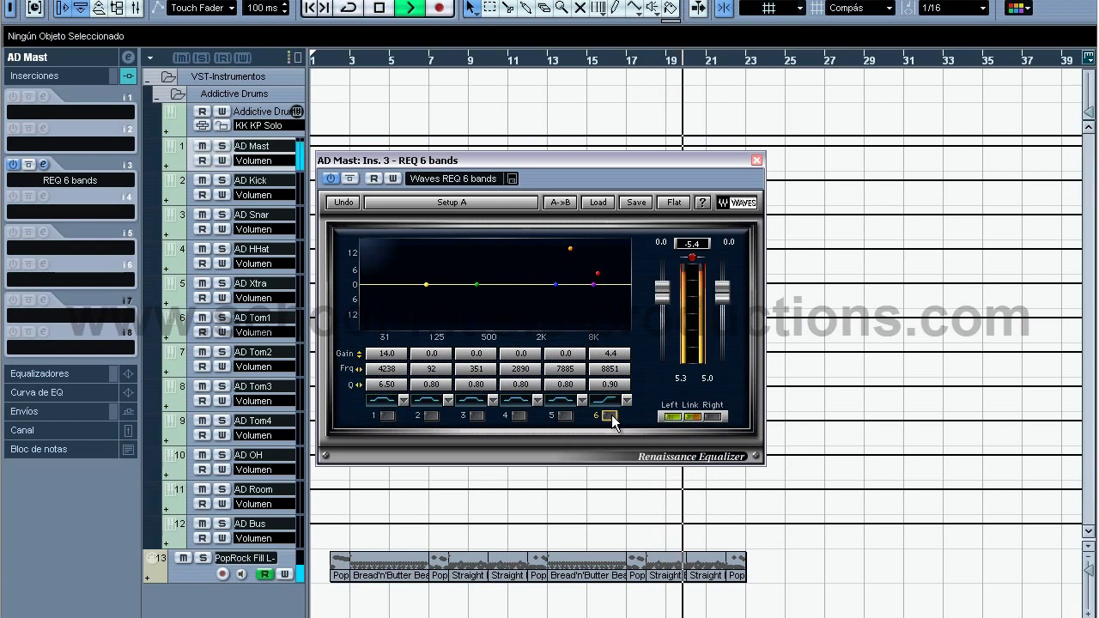
{"action": "left_click", "coordinate": [610, 417]}
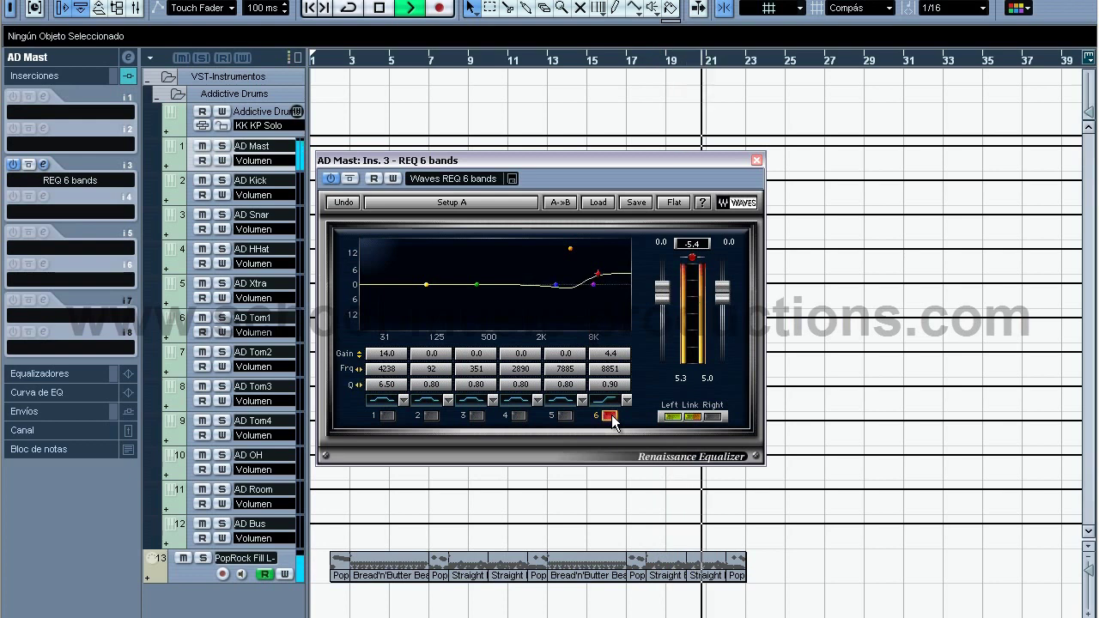
{"action": "left_click", "coordinate": [609, 416]}
{"action": "left_click", "coordinate": [610, 417]}
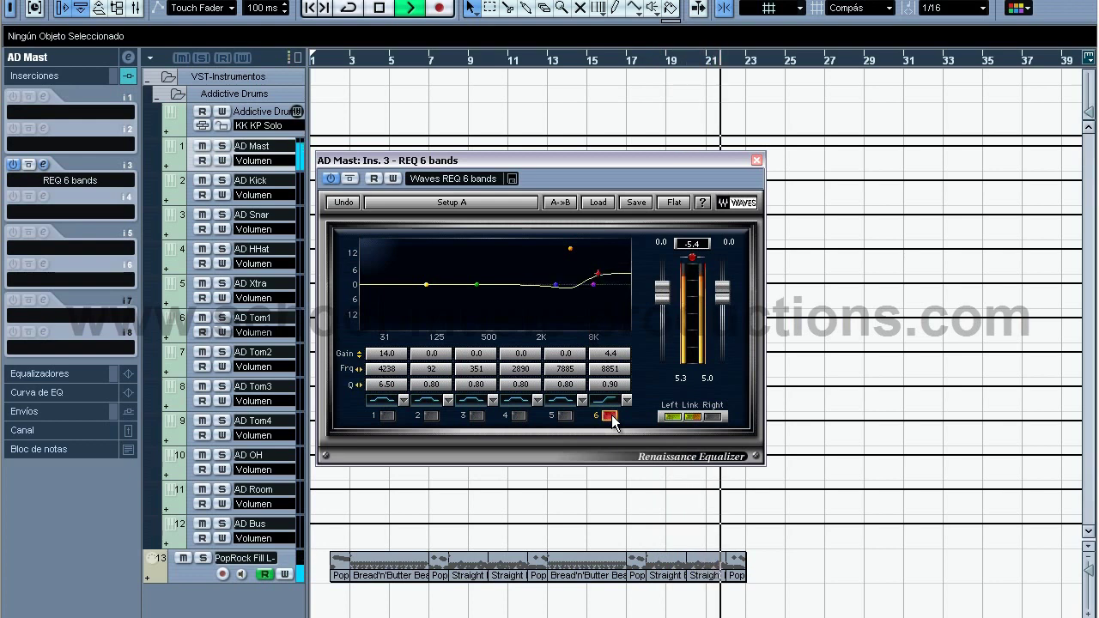
{"action": "left_click", "coordinate": [610, 417]}
{"action": "key", "text": "space"}
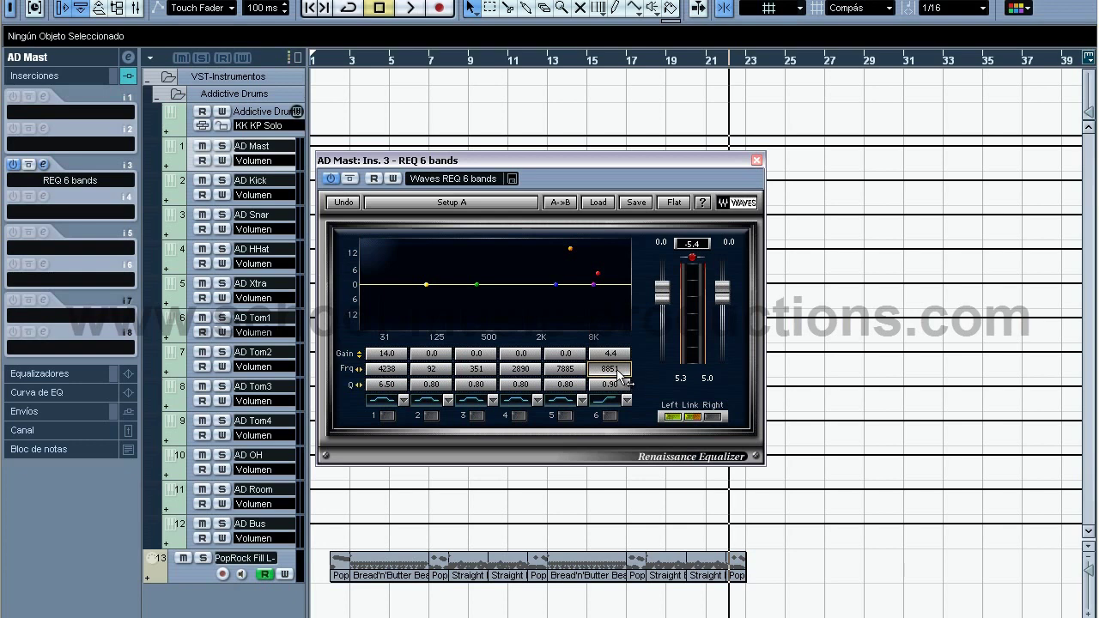
- Re-enable band 6, cut its high shelf to -7.5 dB and listen to the drums again from the beginning
{"action": "left_click_drag", "start_coordinate": [615, 359], "coordinate": [613, 349]}
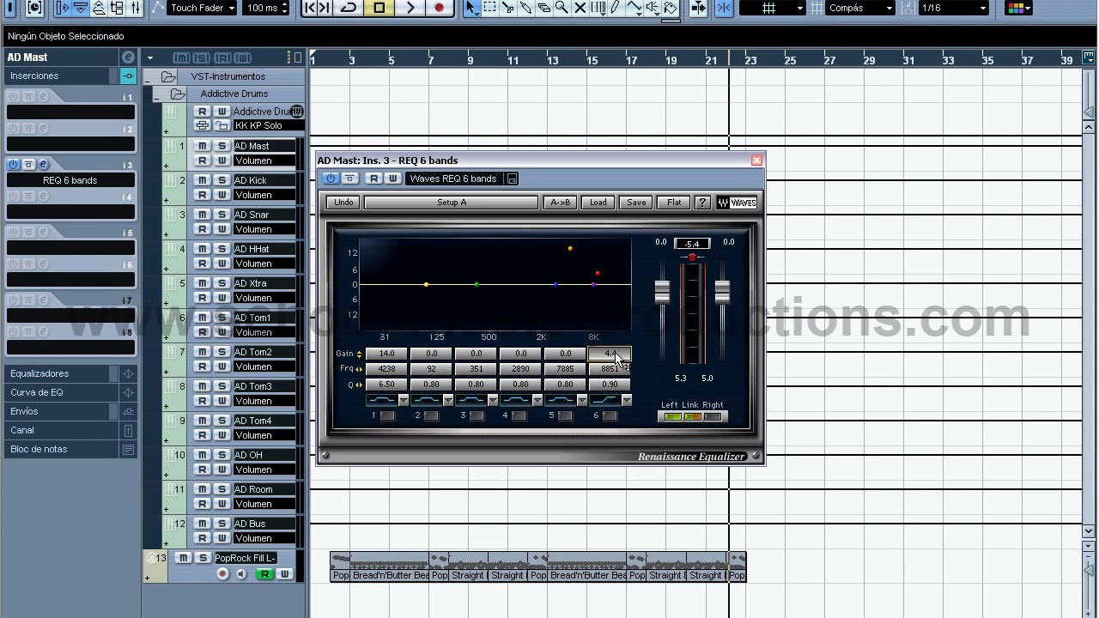
{"action": "left_click", "coordinate": [611, 415]}
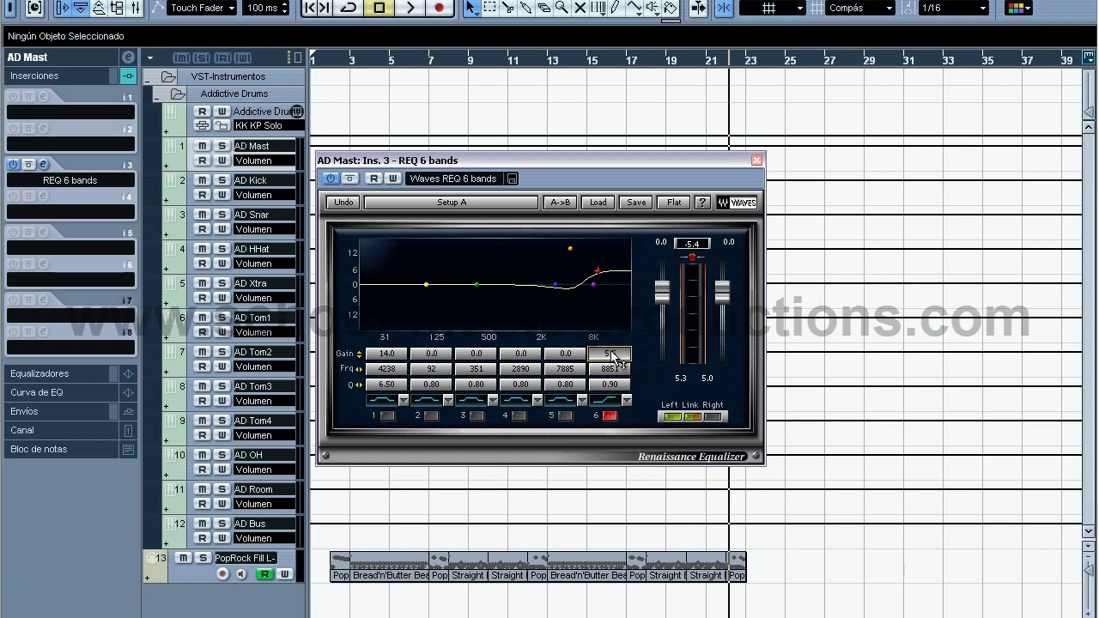
{"action": "scroll", "coordinate": [613, 357], "scroll_direction": "up", "scroll_amount": 4}
{"action": "mouse_move", "coordinate": [616, 359]}
{"action": "left_mouse_down"}
{"action": "mouse_move", "coordinate": [628, 417]}
{"action": "mouse_move", "coordinate": [637, 366]}
{"action": "mouse_move", "coordinate": [637, 422]}
{"action": "mouse_move", "coordinate": [625, 366]}
{"action": "mouse_move", "coordinate": [624, 377]}
{"action": "left_mouse_up"}
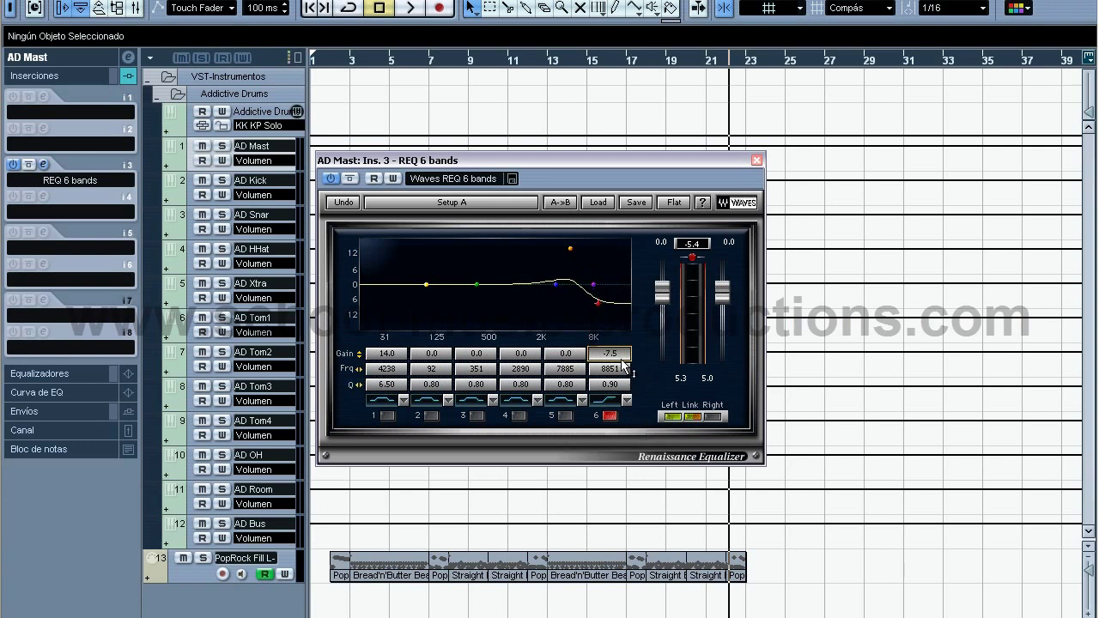
{"action": "key", "text": "space"}
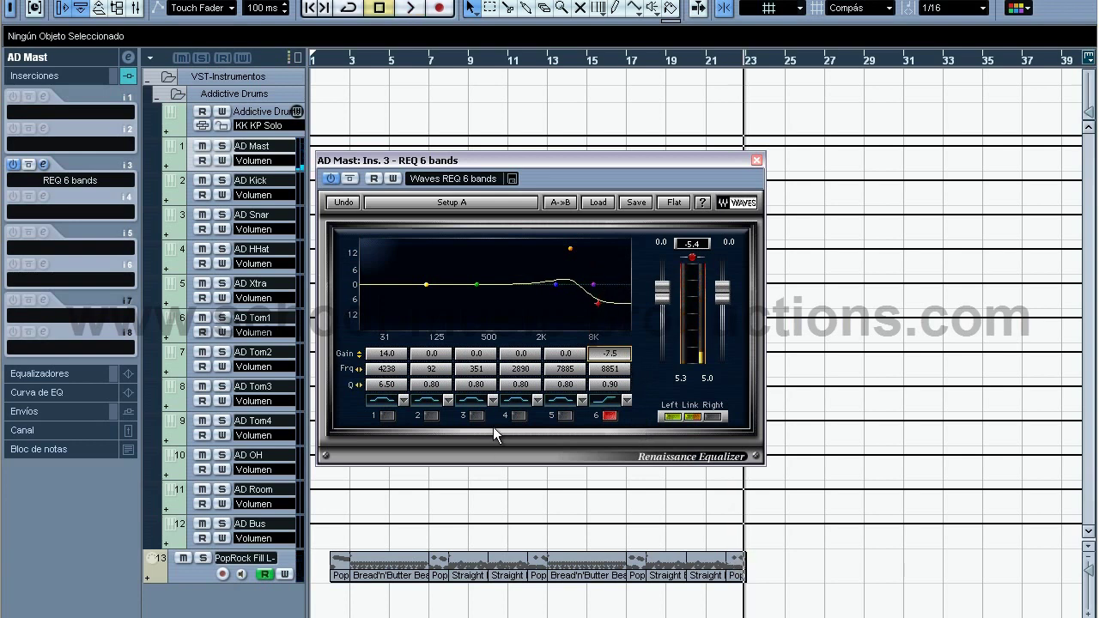
{"action": "key", "text": "Home"}
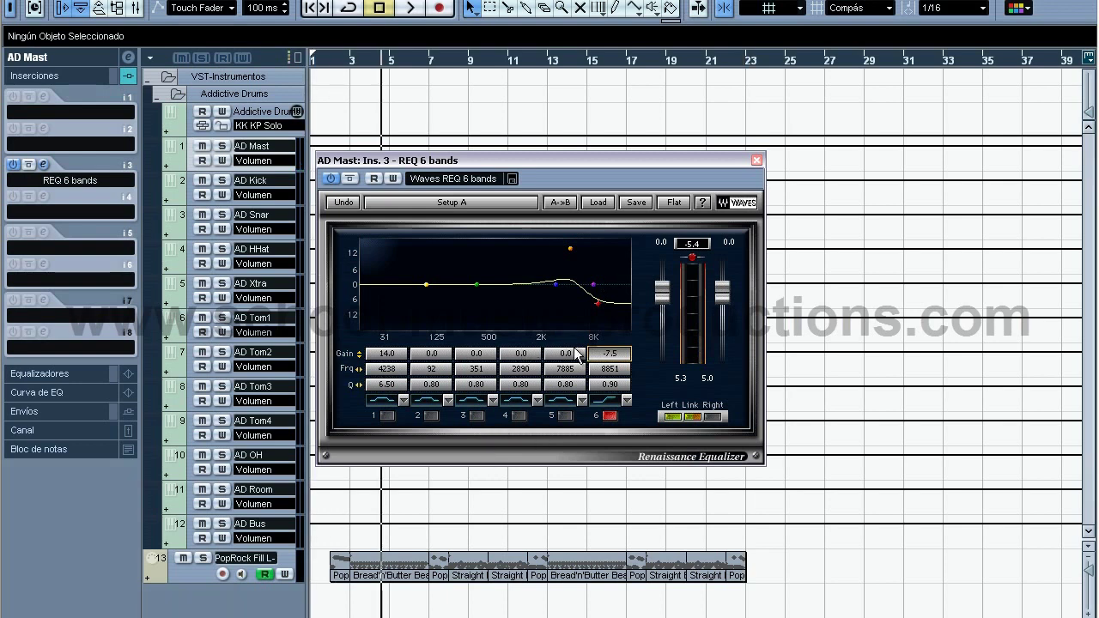
- Change band 6 to a Low-Pass filter and raise its Q to 1.41
{"action": "left_click", "coordinate": [605, 384]}
{"action": "left_click", "coordinate": [627, 400]}
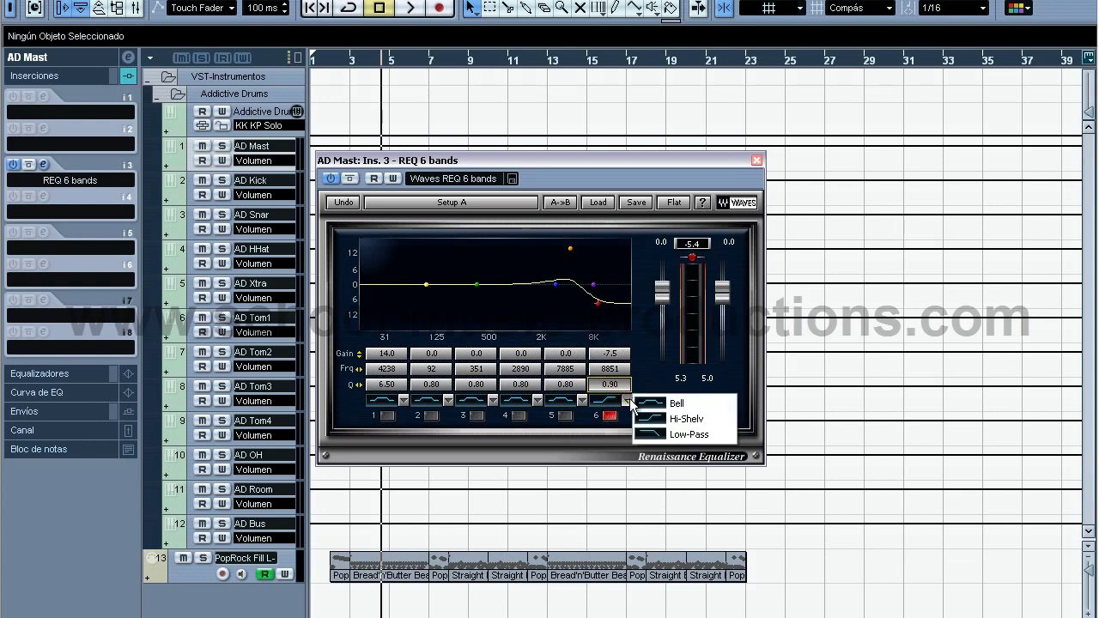
{"action": "left_click", "coordinate": [650, 434]}
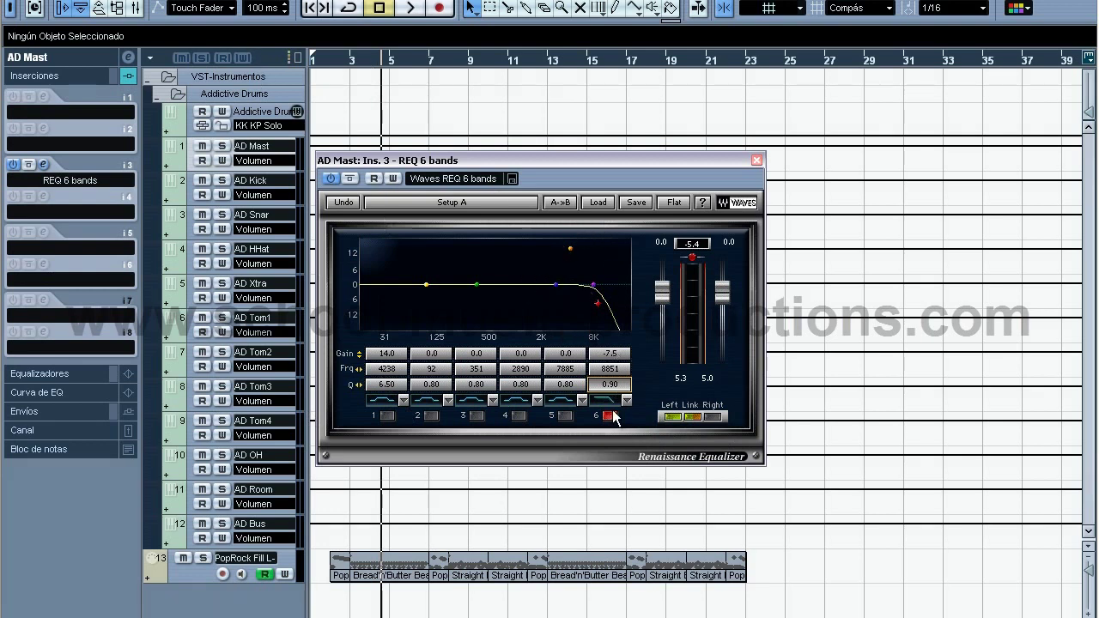
{"action": "left_click_drag", "start_coordinate": [618, 390], "coordinate": [771, 405]}
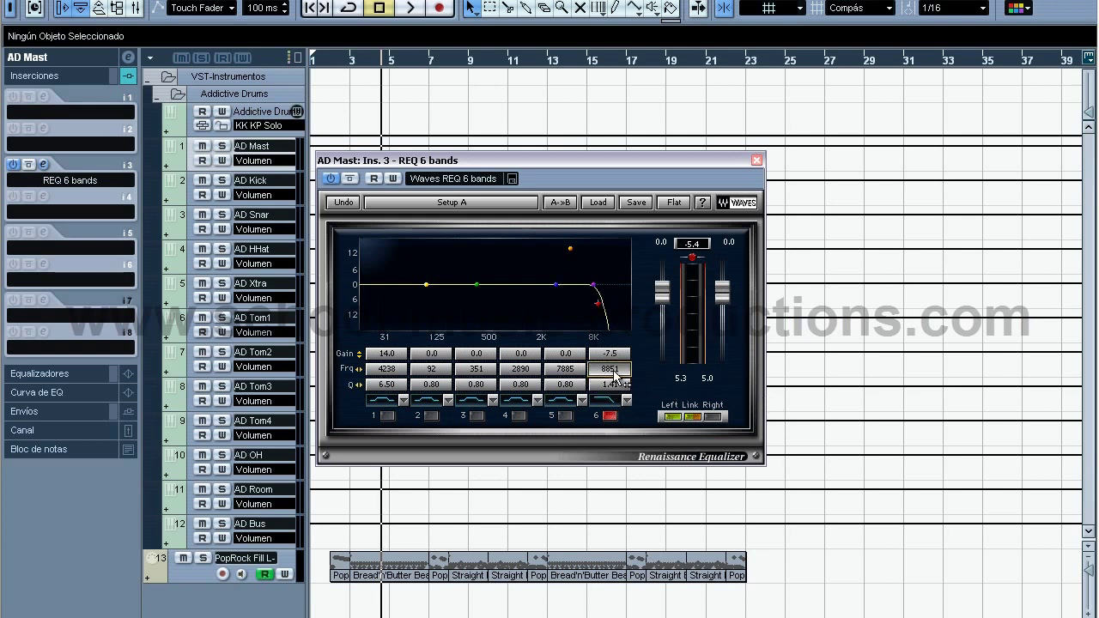
- Play the drums through the low-pass filter while adjusting its cutoff frequency to 10079 Hz
{"action": "mouse_move", "coordinate": [611, 369]}
{"action": "left_mouse_down"}
{"action": "mouse_move", "coordinate": [567, 372]}
{"action": "mouse_move", "coordinate": [648, 361]}
{"action": "mouse_move", "coordinate": [620, 370]}
{"action": "left_mouse_up"}
{"action": "key", "text": "space"}
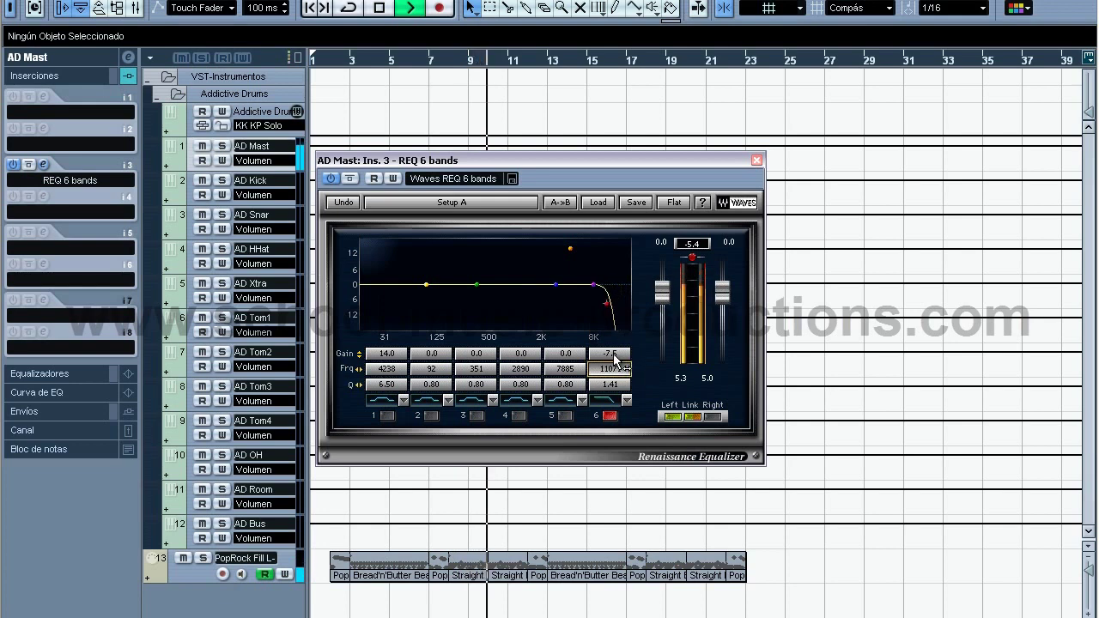
{"action": "key", "text": "space"}
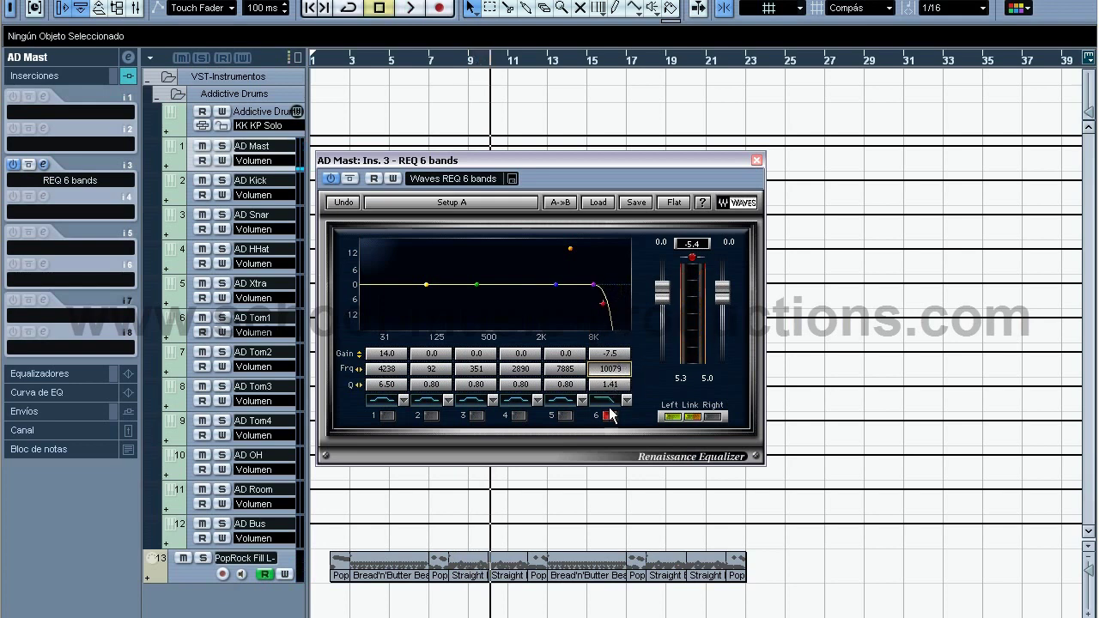
- Switch off band 6, reset the output meter's peak and clip readings, and play the drums to check the levels
{"action": "left_click", "coordinate": [609, 416]}
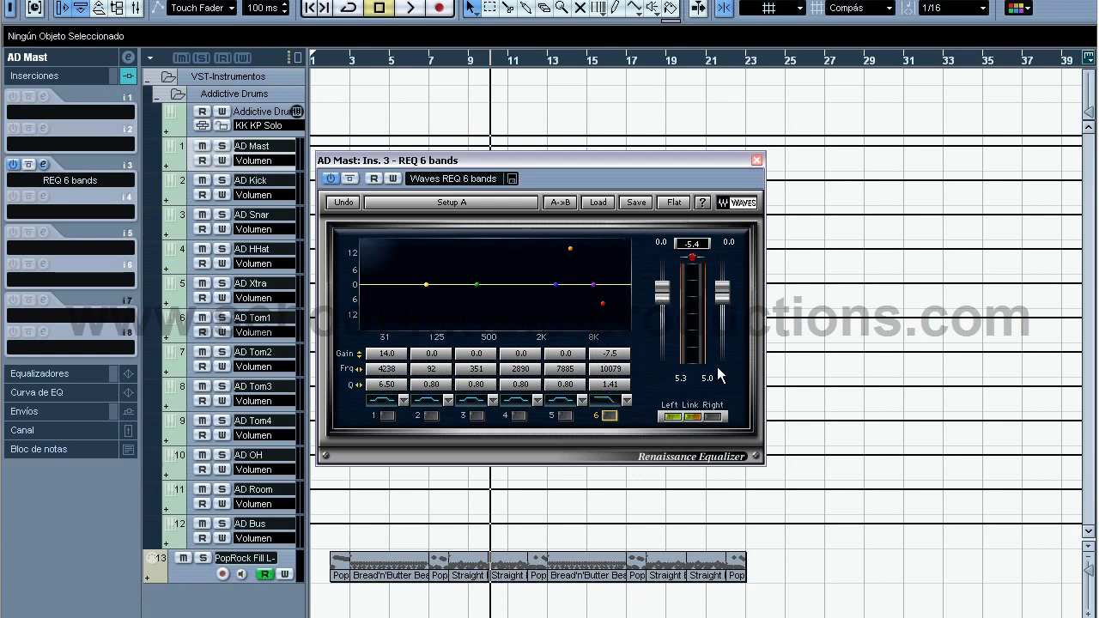
{"action": "key", "text": "space"}
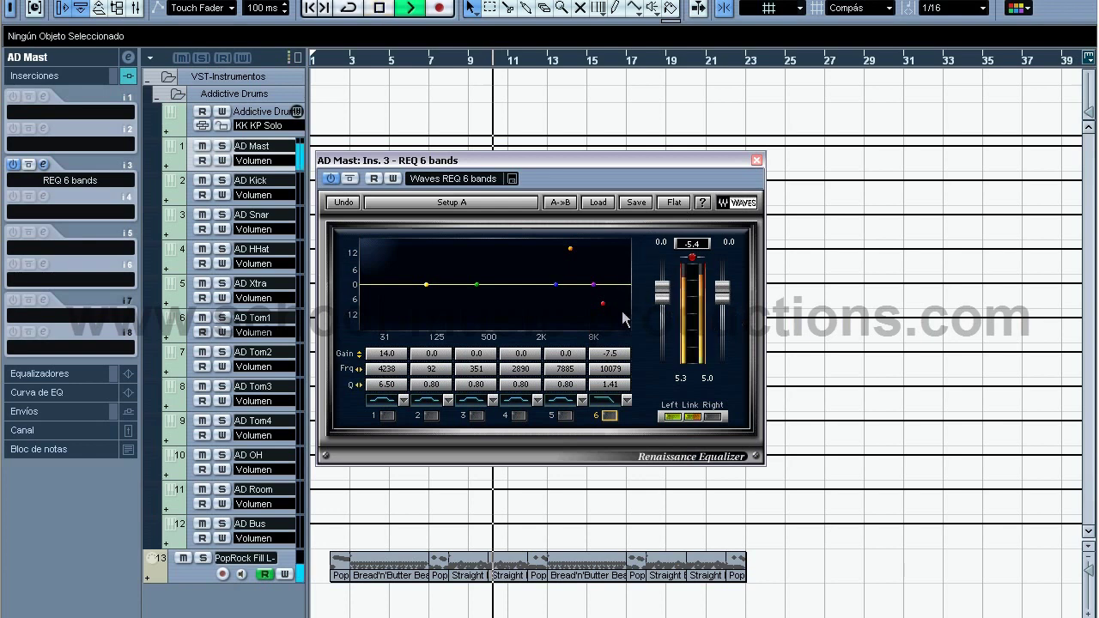
{"action": "left_click", "coordinate": [690, 253]}
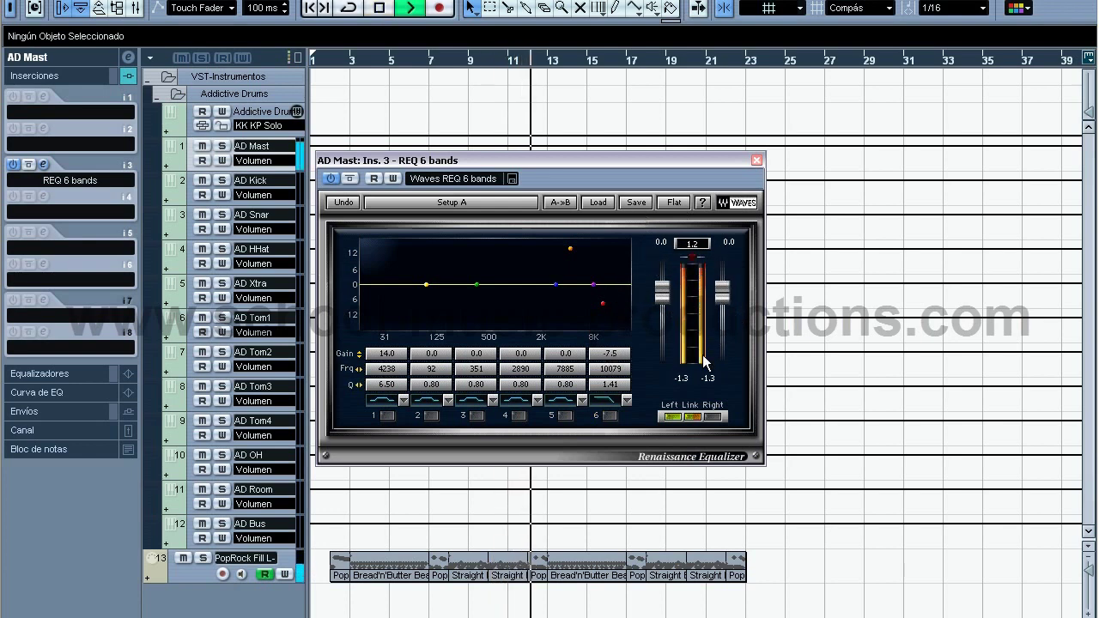
{"action": "key", "text": "space"}
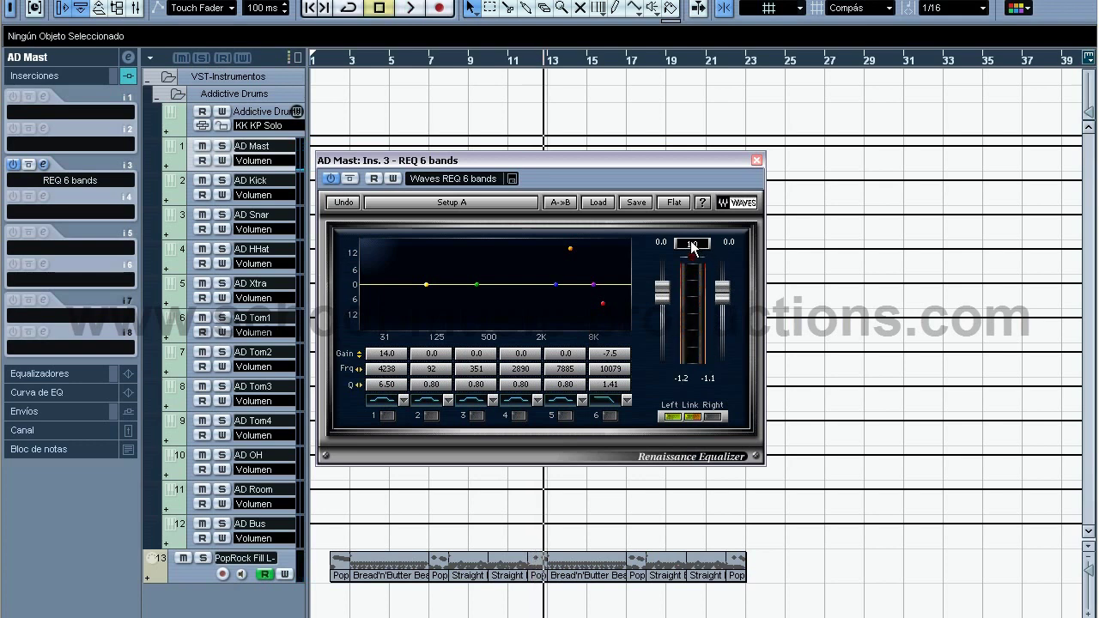
{"action": "key", "text": "space"}
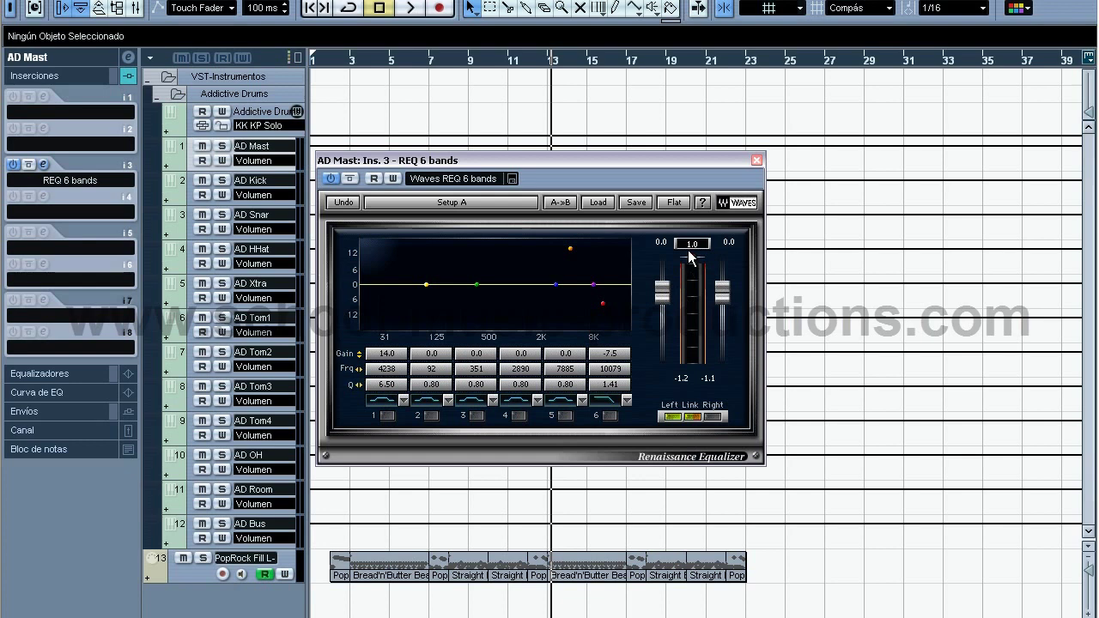
{"action": "key", "text": "space"}
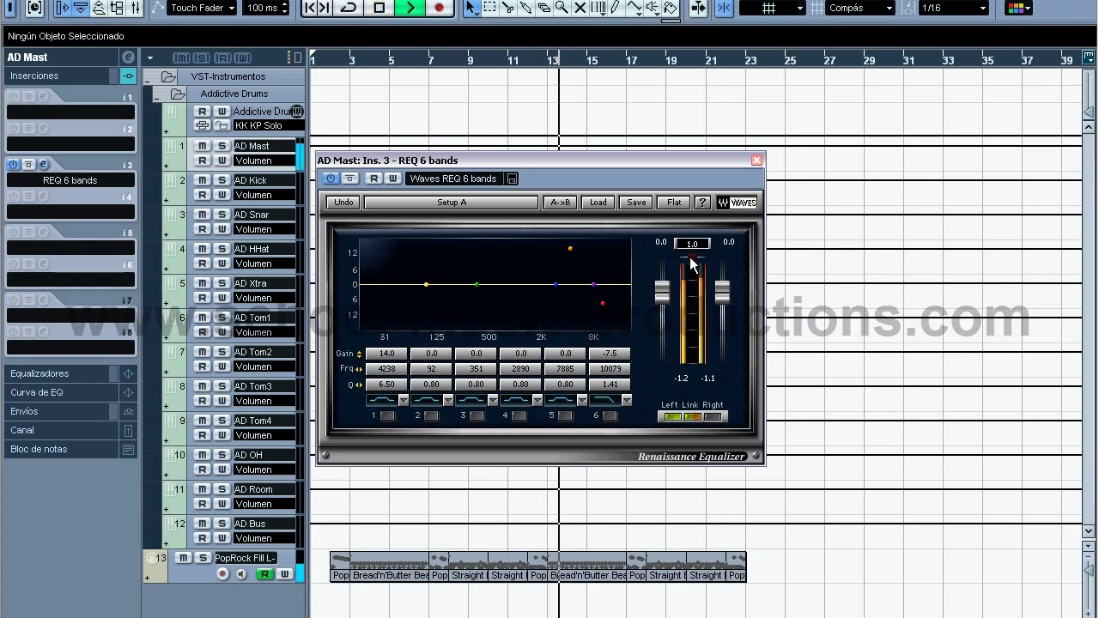
{"action": "key", "text": "space"}
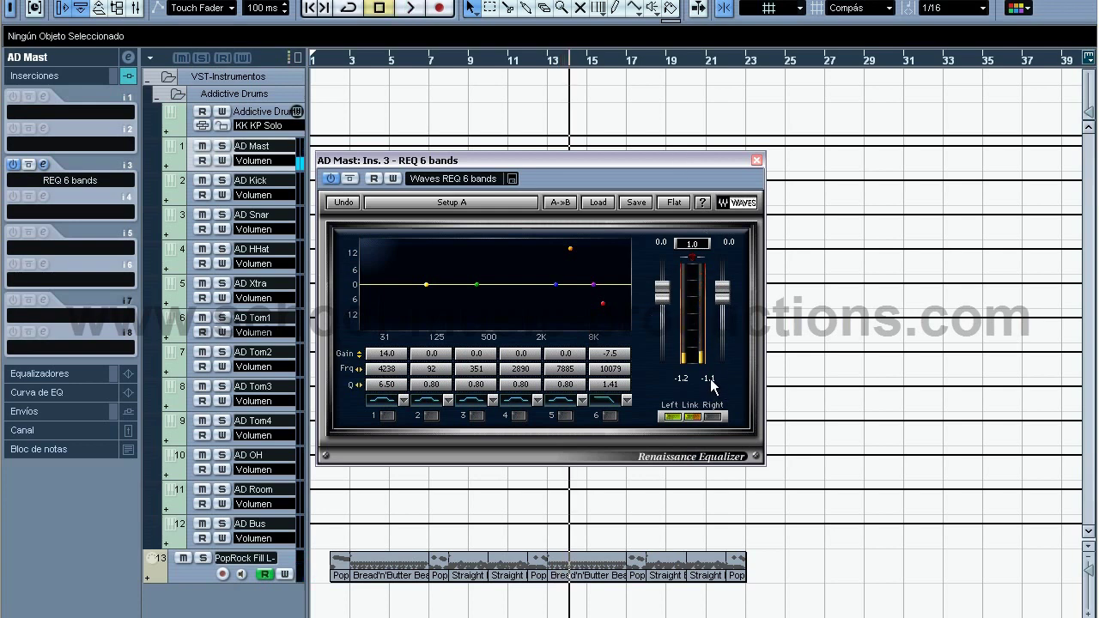